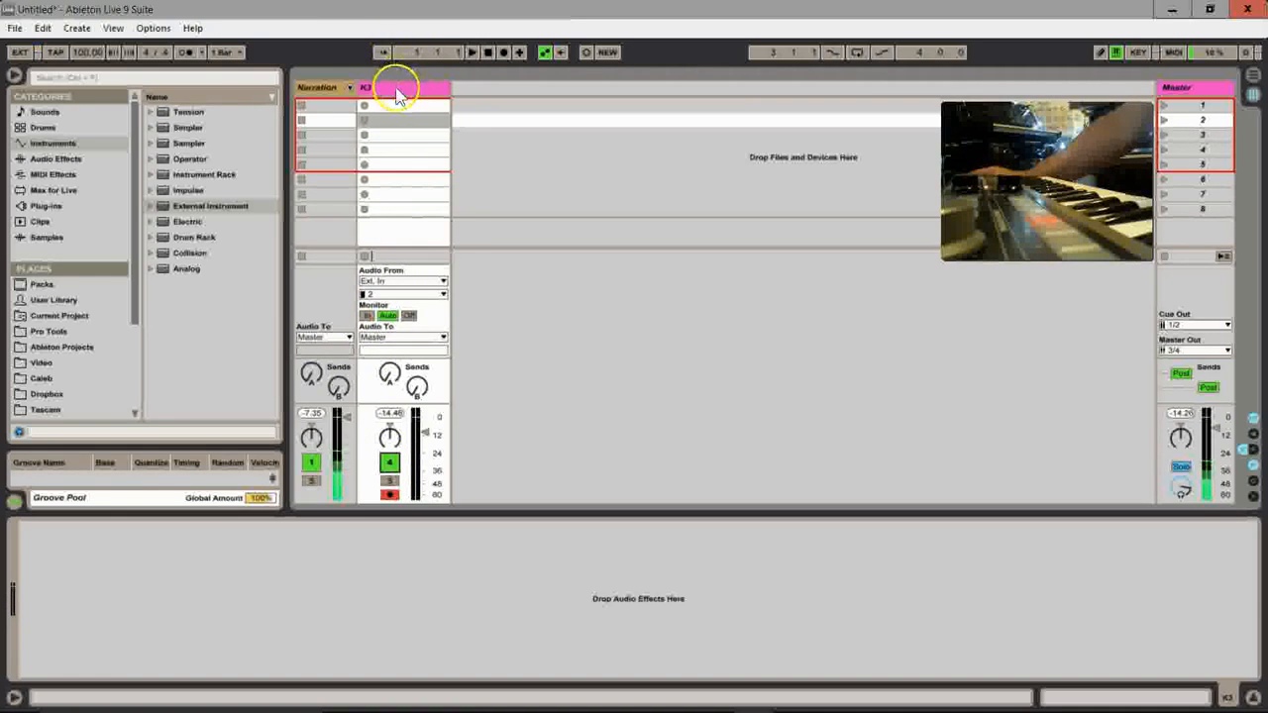
Step: Mute the K3 track and add an External Instrument device on a new MIDI track beside it
{"action": "left_click", "coordinate": [389, 466]}
{"action": "left_click", "coordinate": [405, 88]}
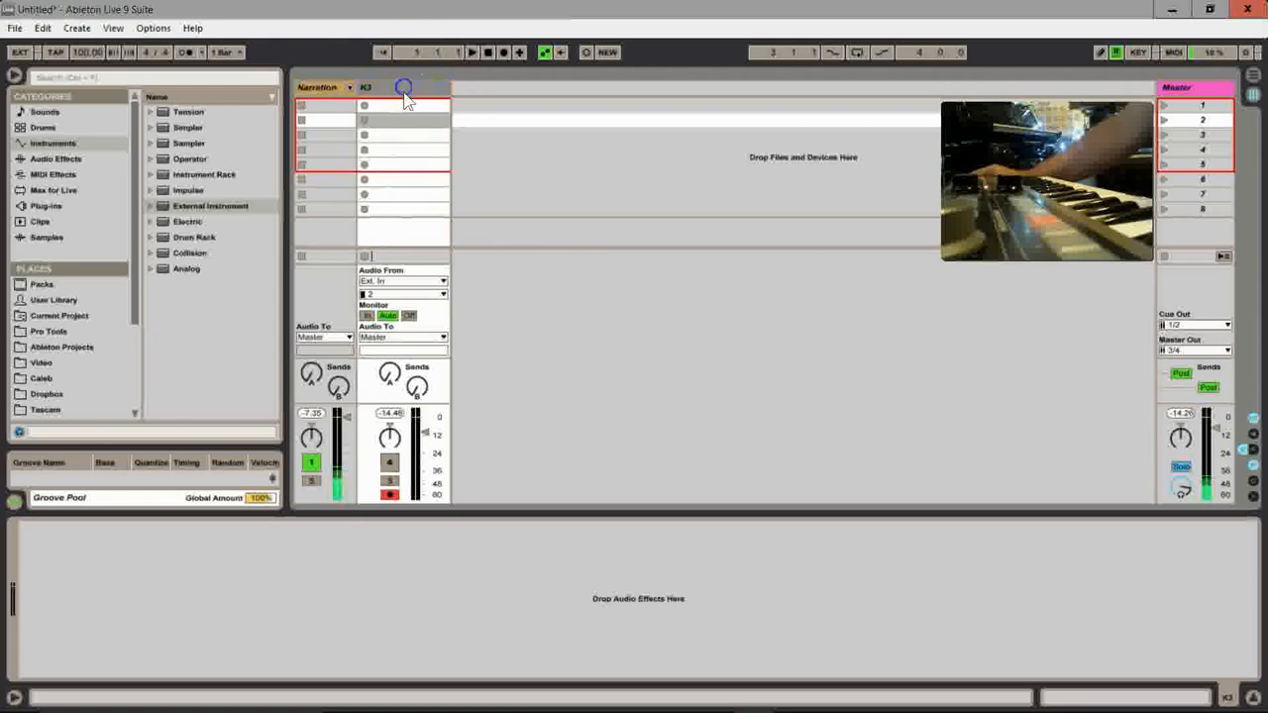
{"action": "left_click", "coordinate": [45, 144]}
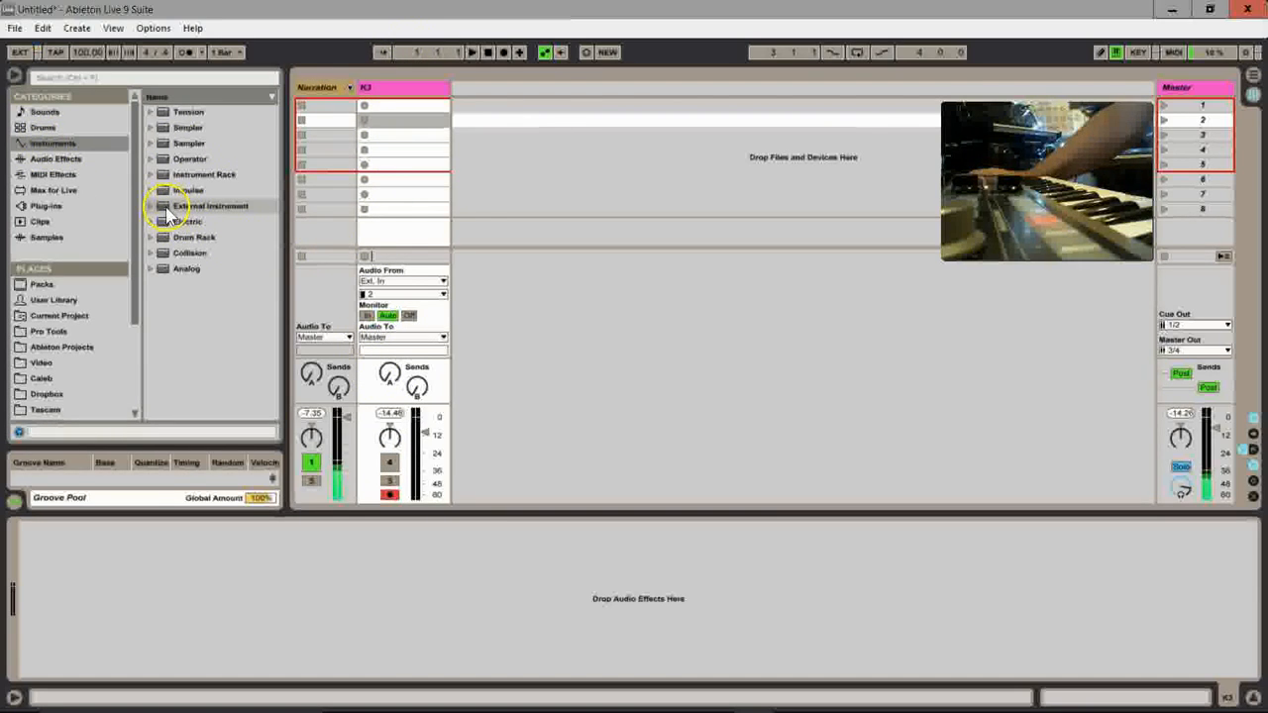
{"action": "left_click_drag", "start_coordinate": [166, 210], "coordinate": [496, 139]}
{"action": "left_click", "coordinate": [480, 87]}
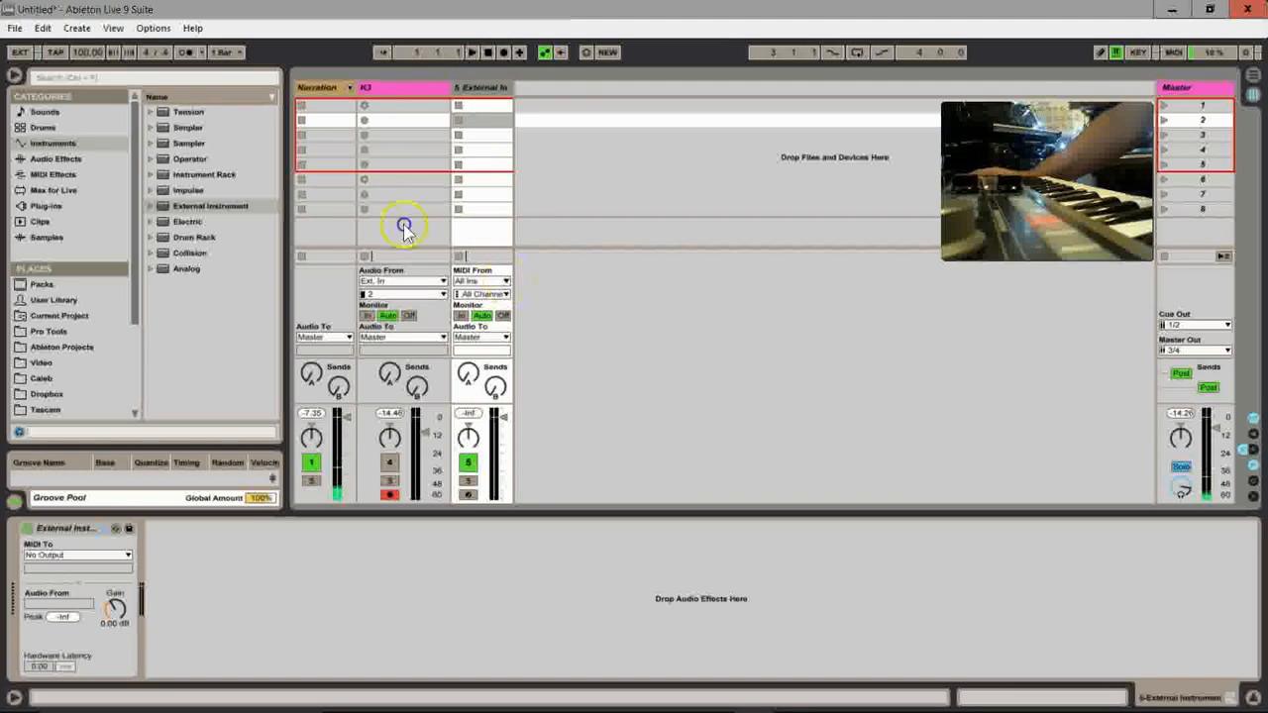
Step: Set the new track's MIDI input and the External Instrument's MIDI output to Akai EIE Pro MIDI, with audio from input 4
{"action": "left_click", "coordinate": [496, 282]}
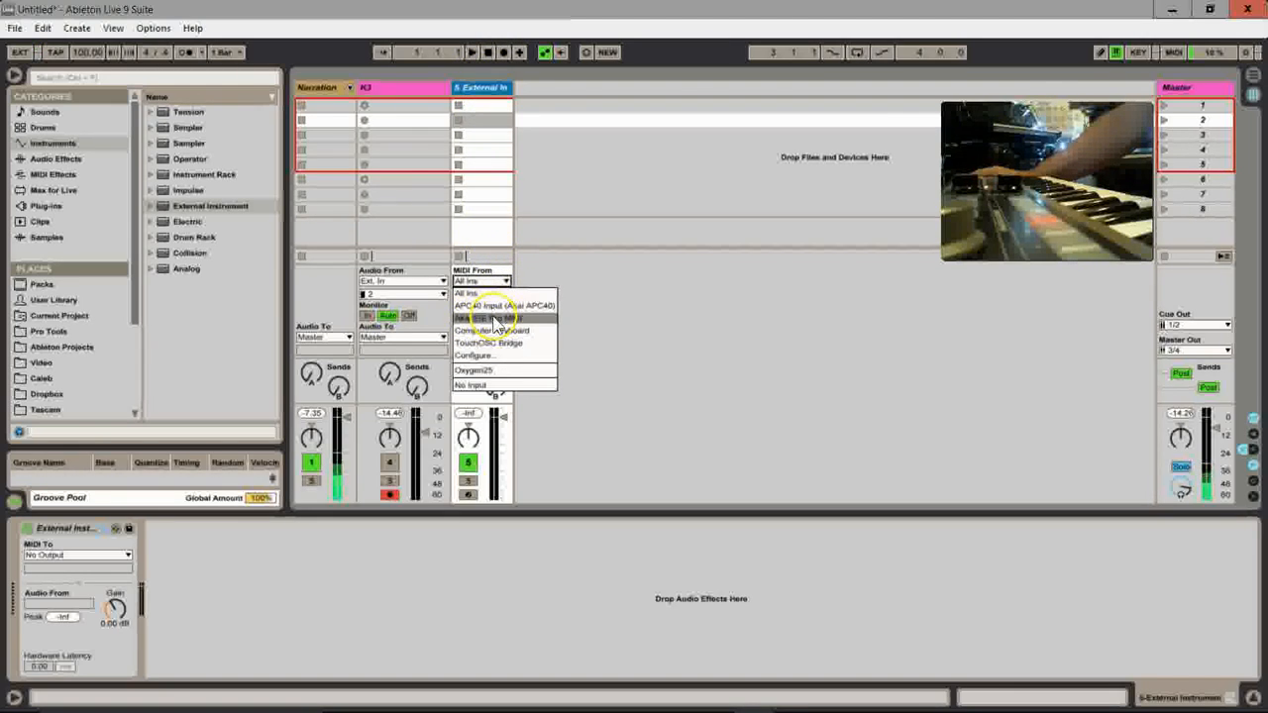
{"action": "left_click", "coordinate": [496, 319]}
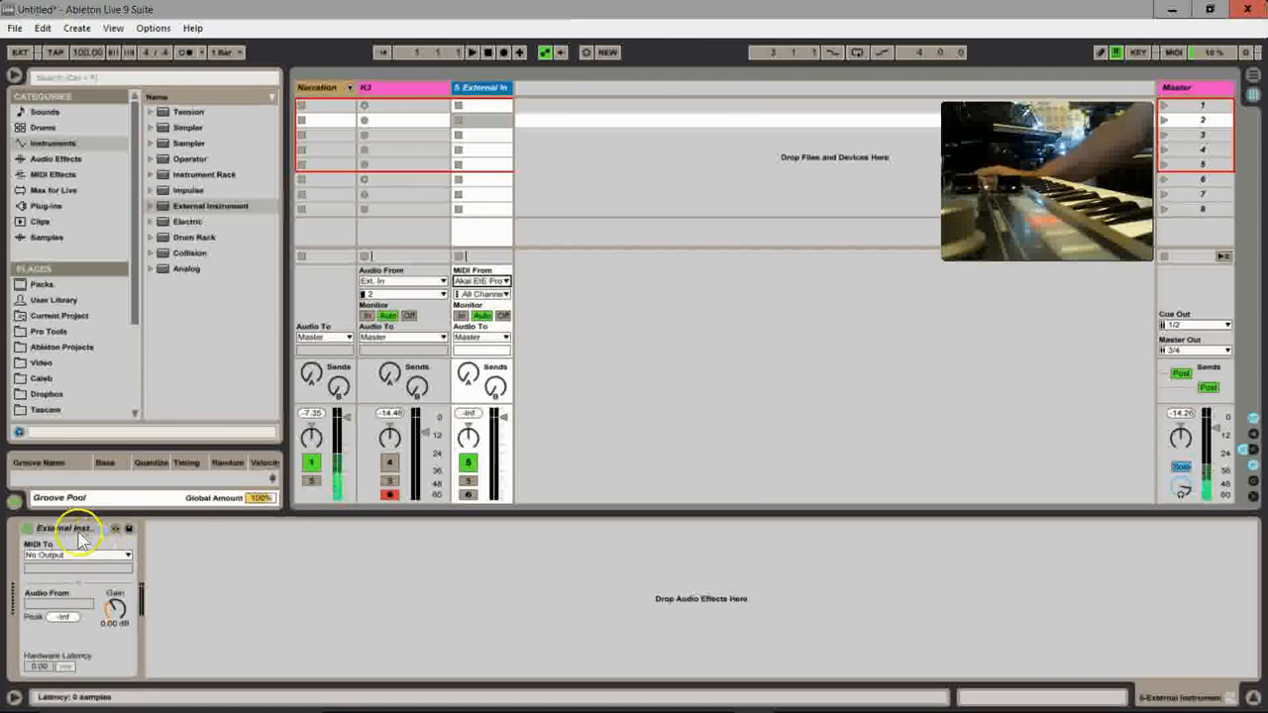
{"action": "left_click", "coordinate": [127, 556]}
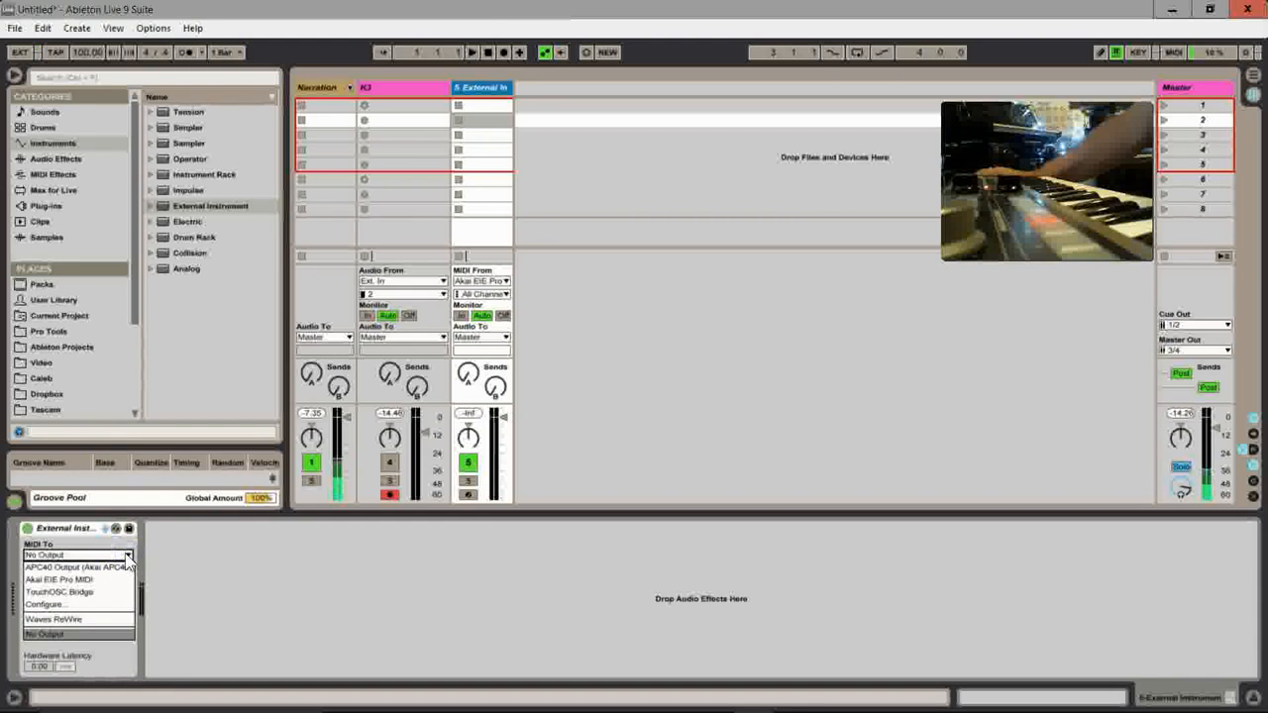
{"action": "left_click", "coordinate": [59, 580]}
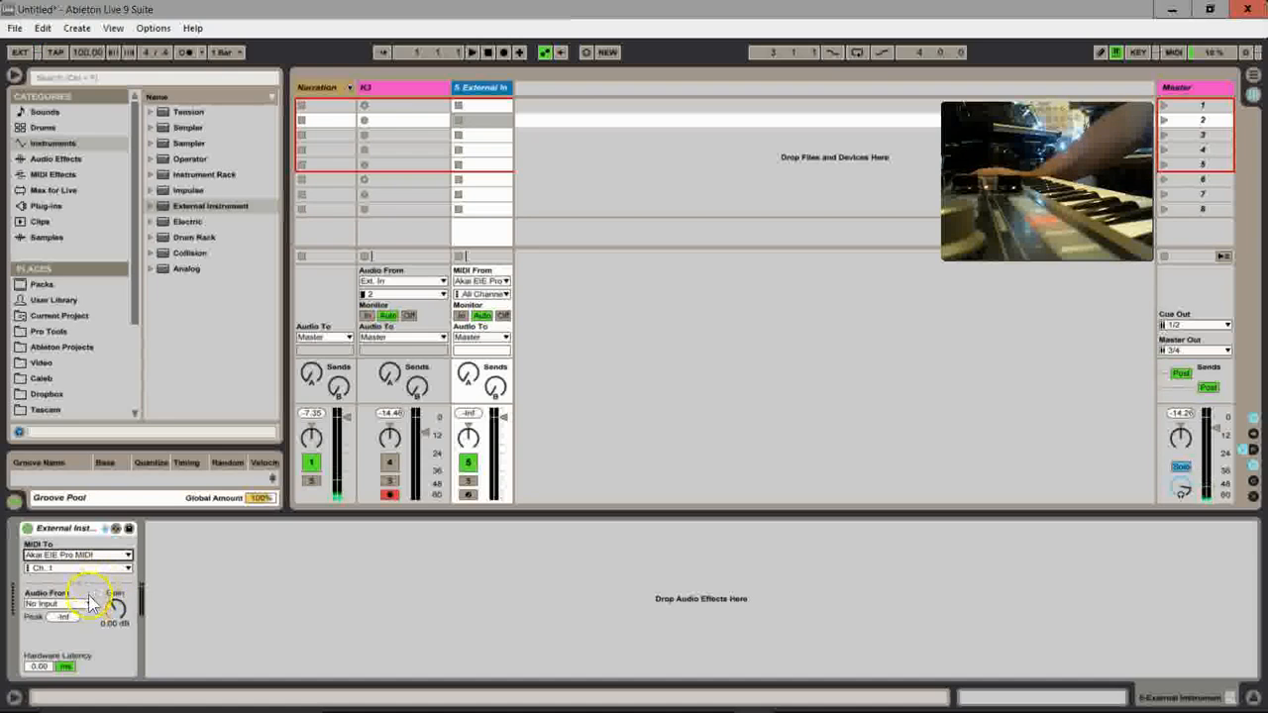
{"action": "left_click", "coordinate": [85, 604]}
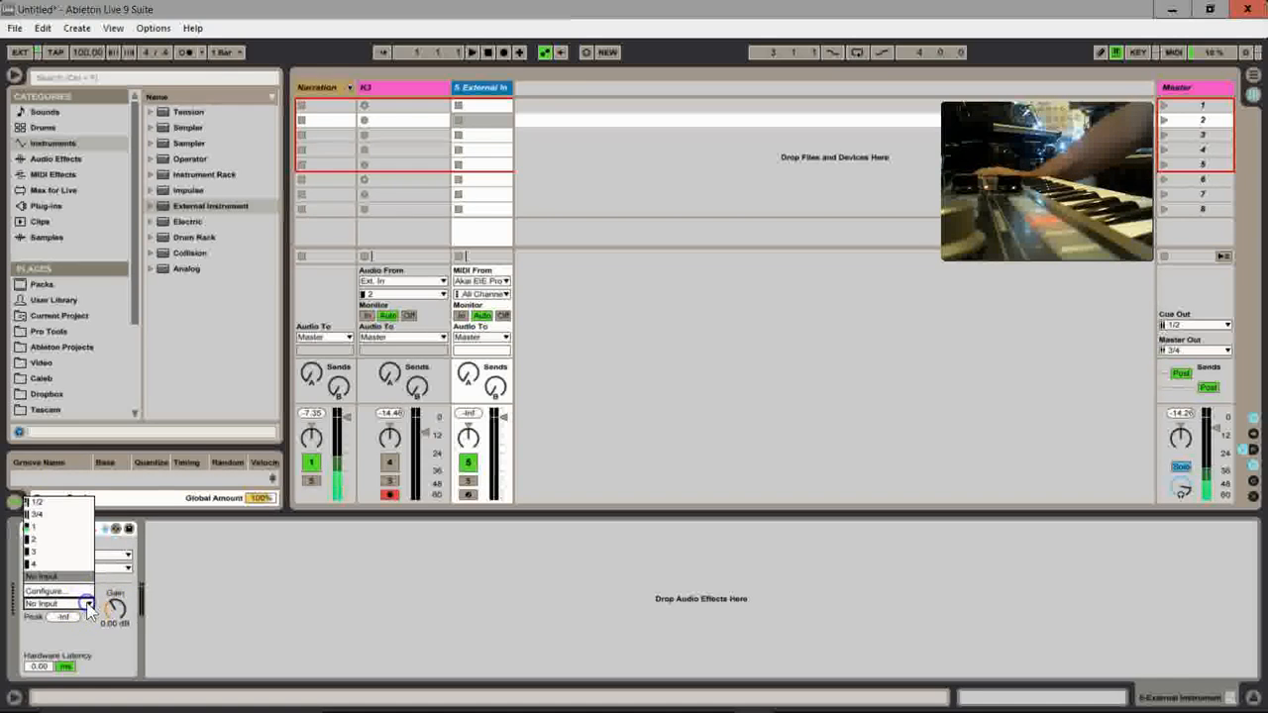
{"action": "left_click", "coordinate": [50, 565]}
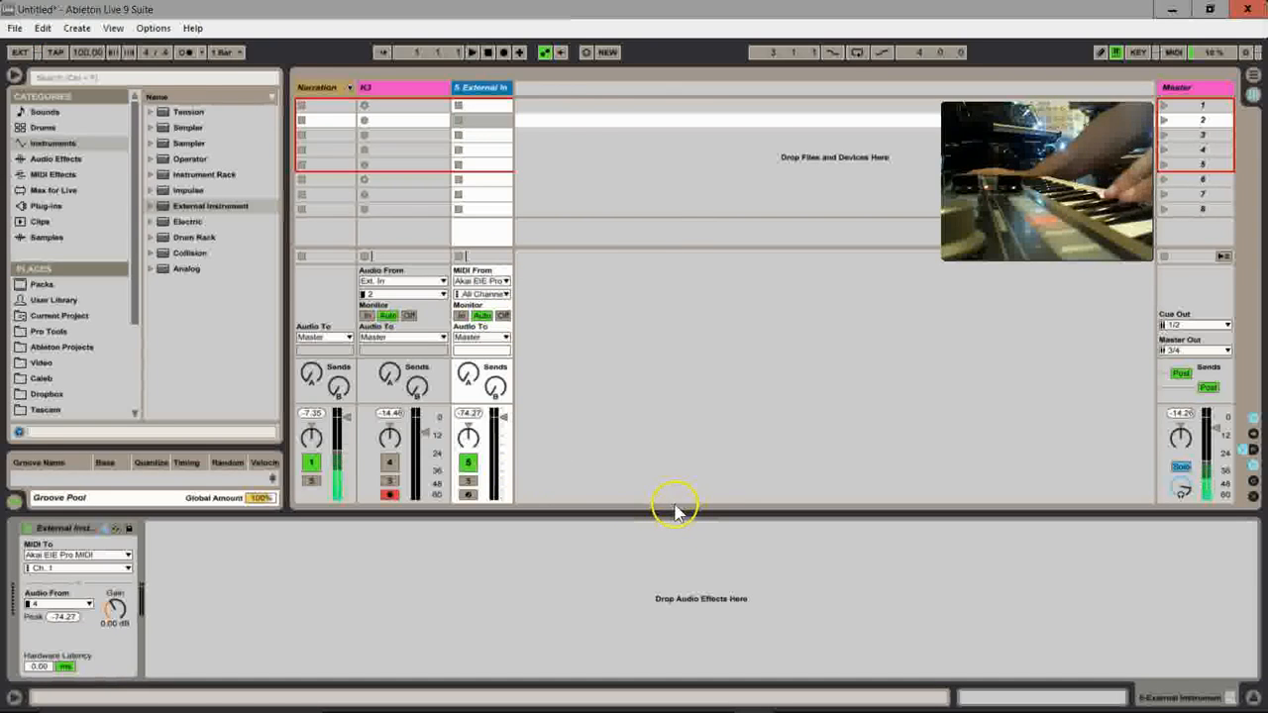
Step: Arm the External Instrument track for recording and unmute the K3 track
{"action": "left_click", "coordinate": [468, 494]}
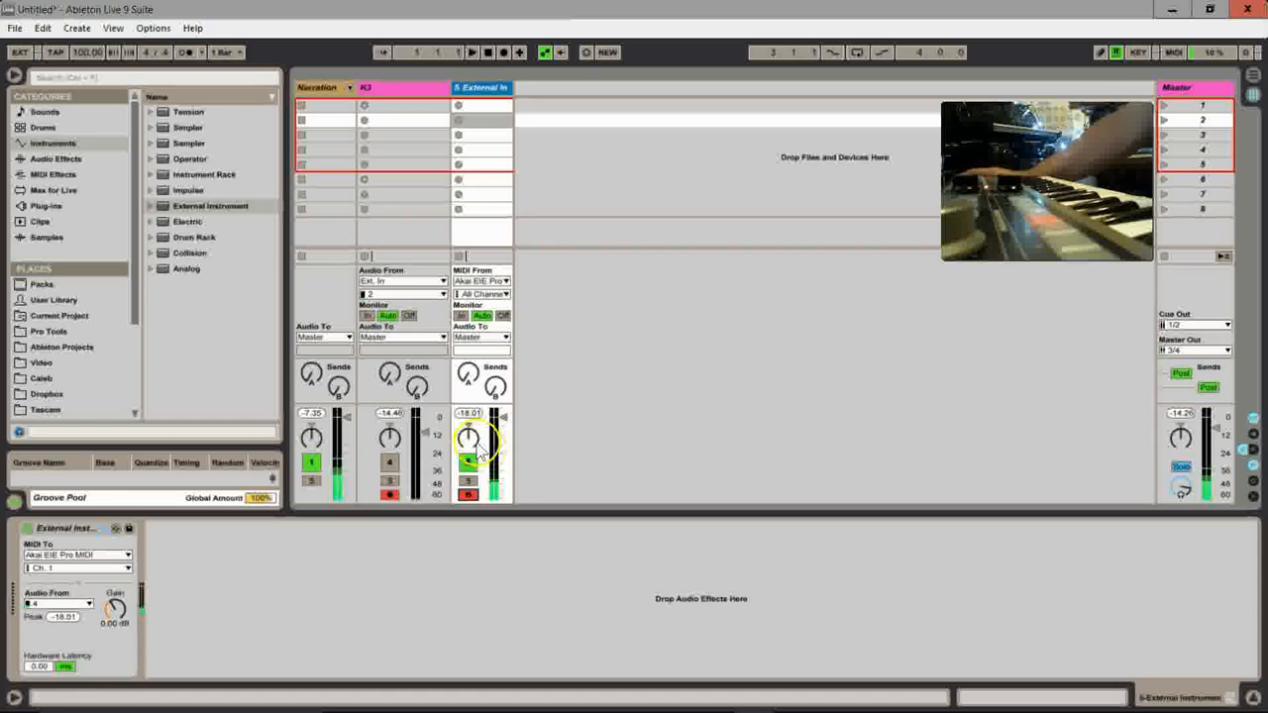
{"action": "left_click", "coordinate": [429, 462]}
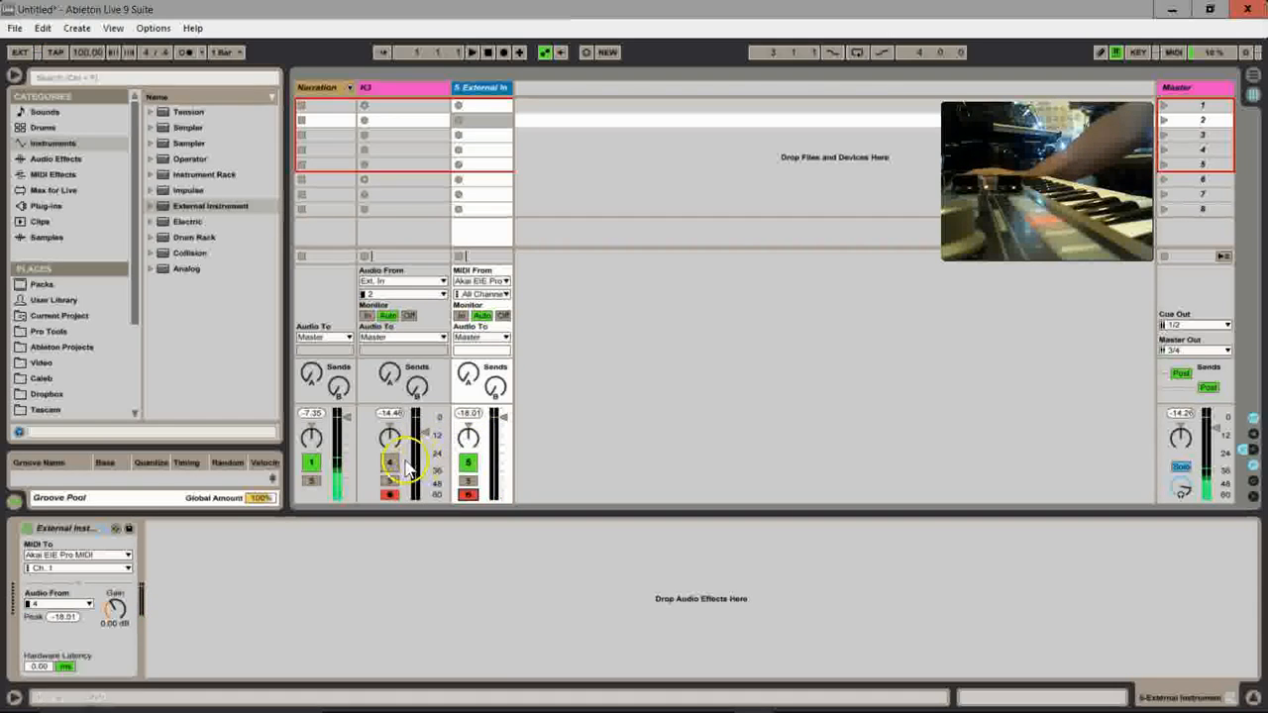
{"action": "left_click", "coordinate": [390, 464]}
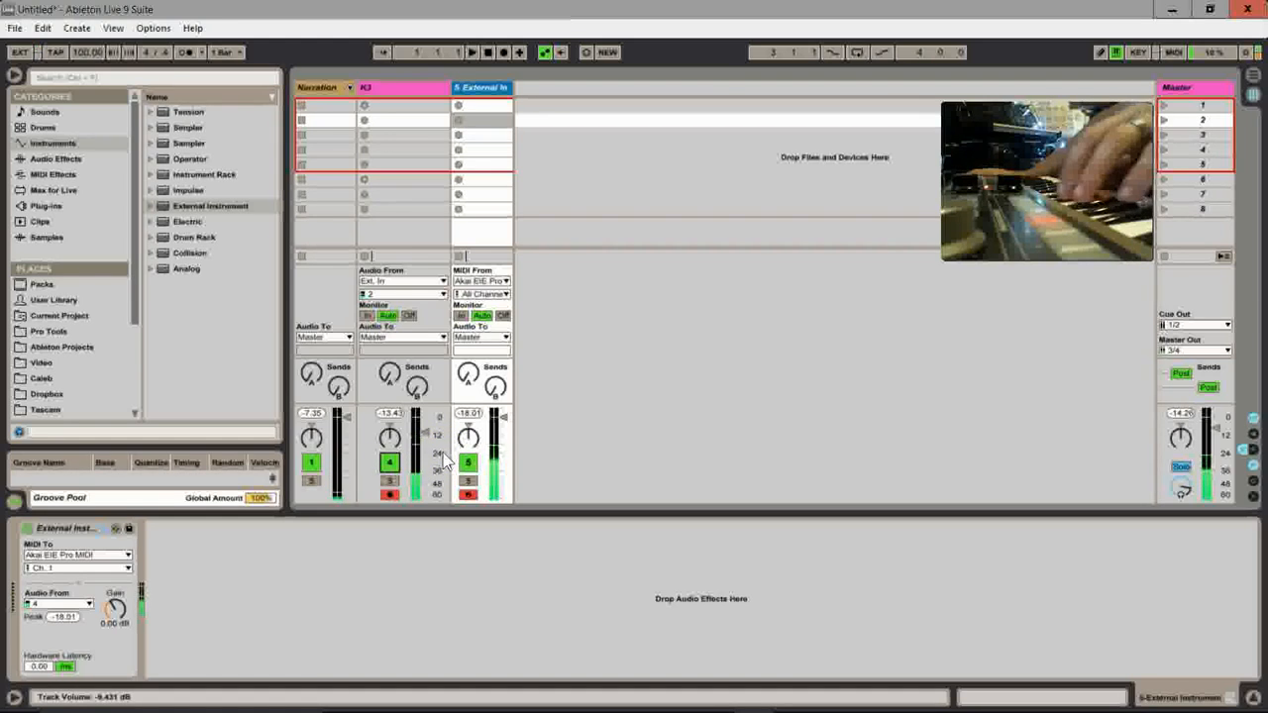
Step: Raise the K3 track's volume to about -2.6 dB
{"action": "left_click", "coordinate": [432, 439]}
{"action": "left_click_drag", "start_coordinate": [432, 443], "coordinate": [422, 429]}
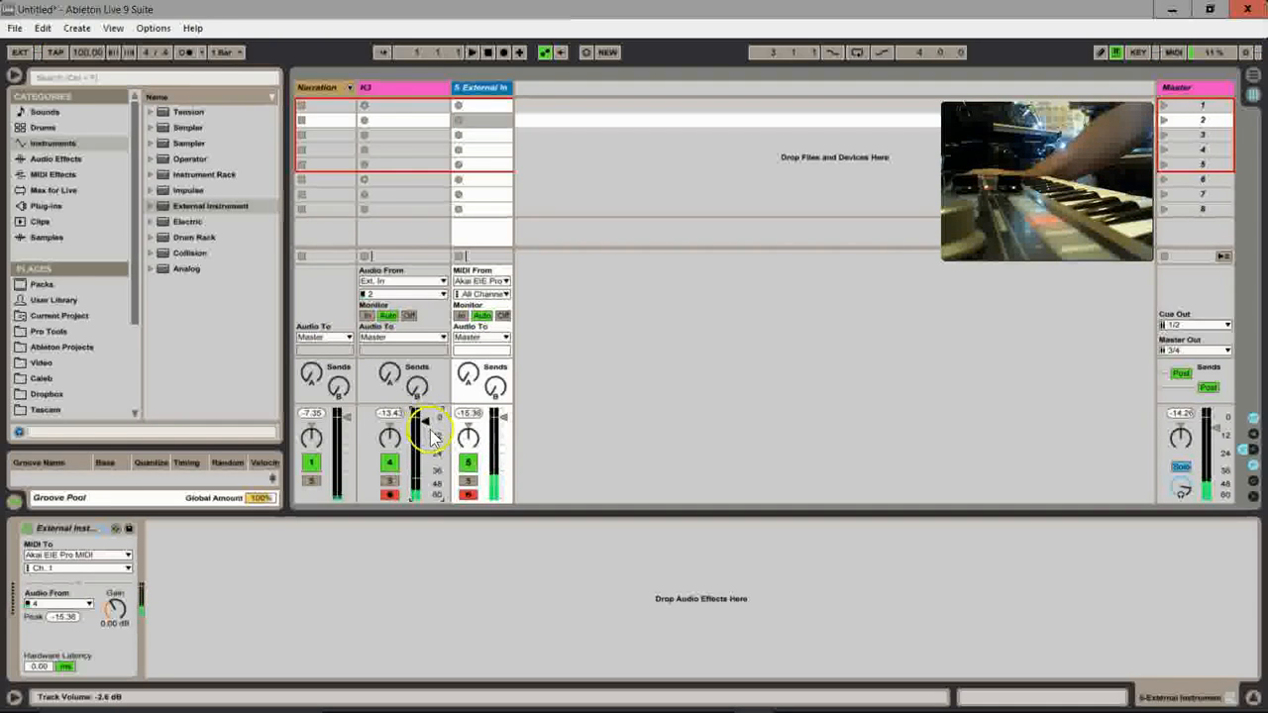
{"action": "left_click_drag", "start_coordinate": [505, 421], "coordinate": [507, 514]}
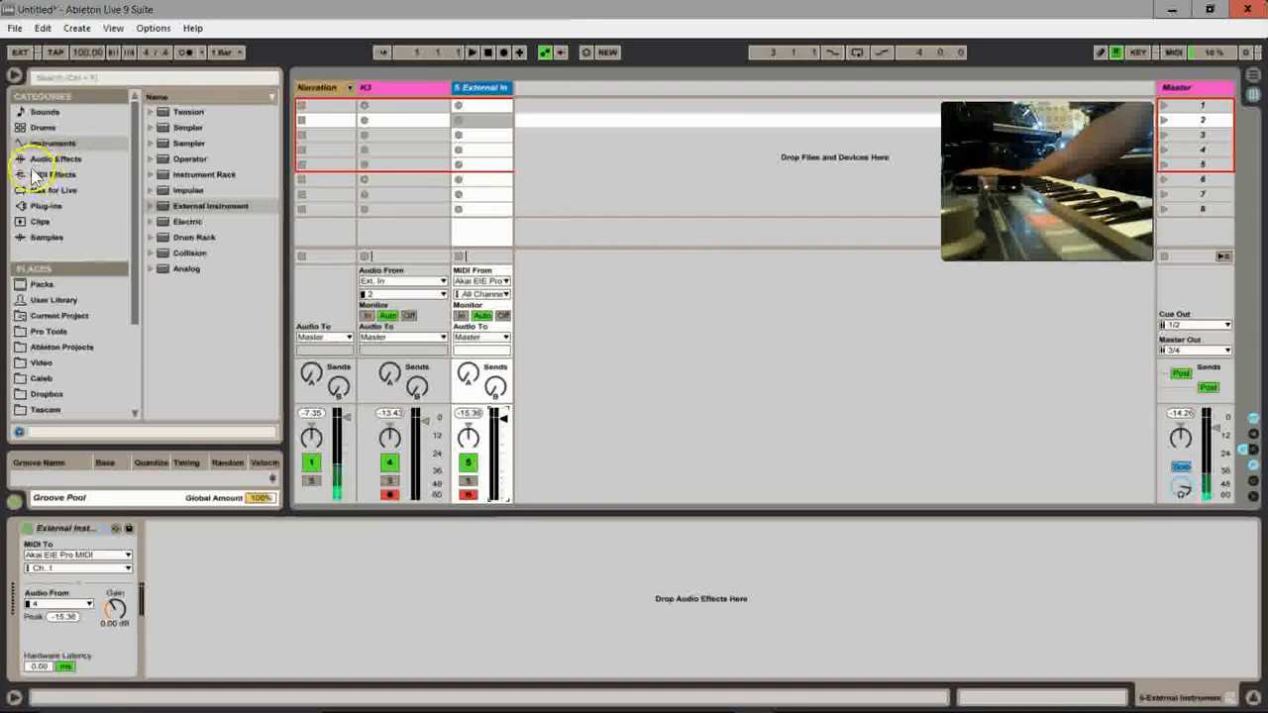
Step: Add the Max for Live MIDI effect Mono Sequencer to the External Instrument track
{"action": "left_click", "coordinate": [47, 192]}
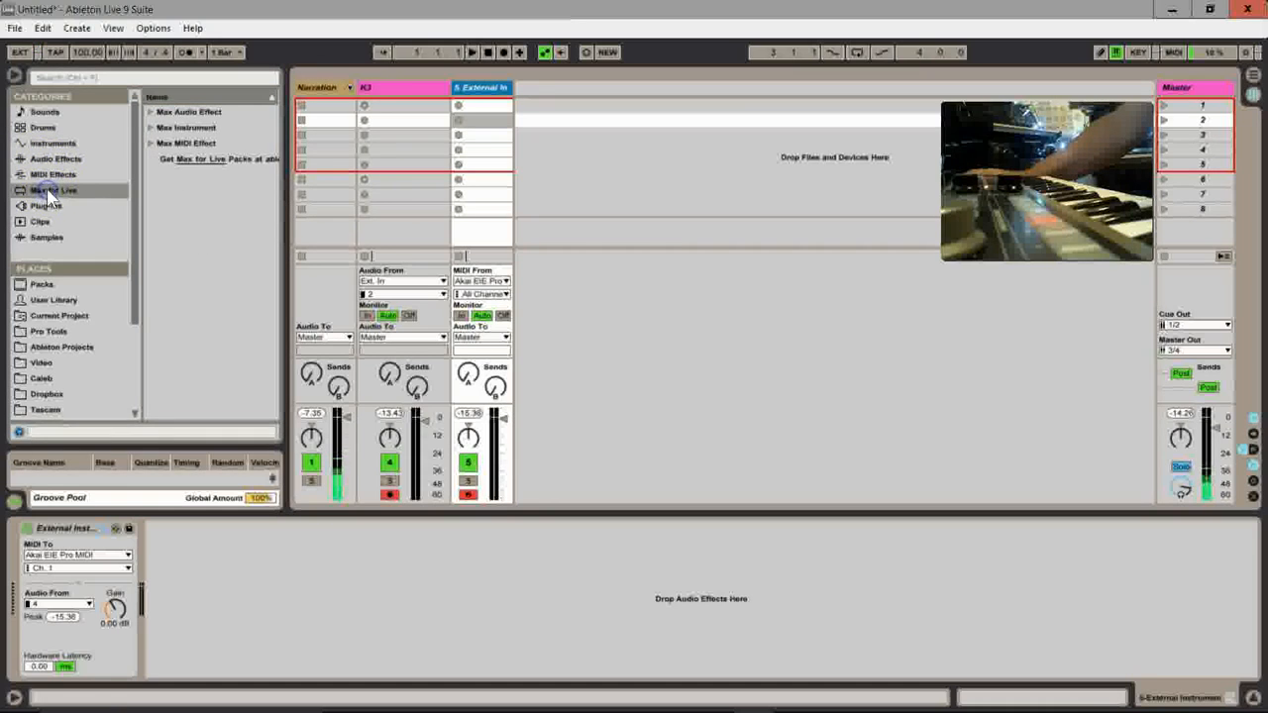
{"action": "left_click", "coordinate": [150, 147]}
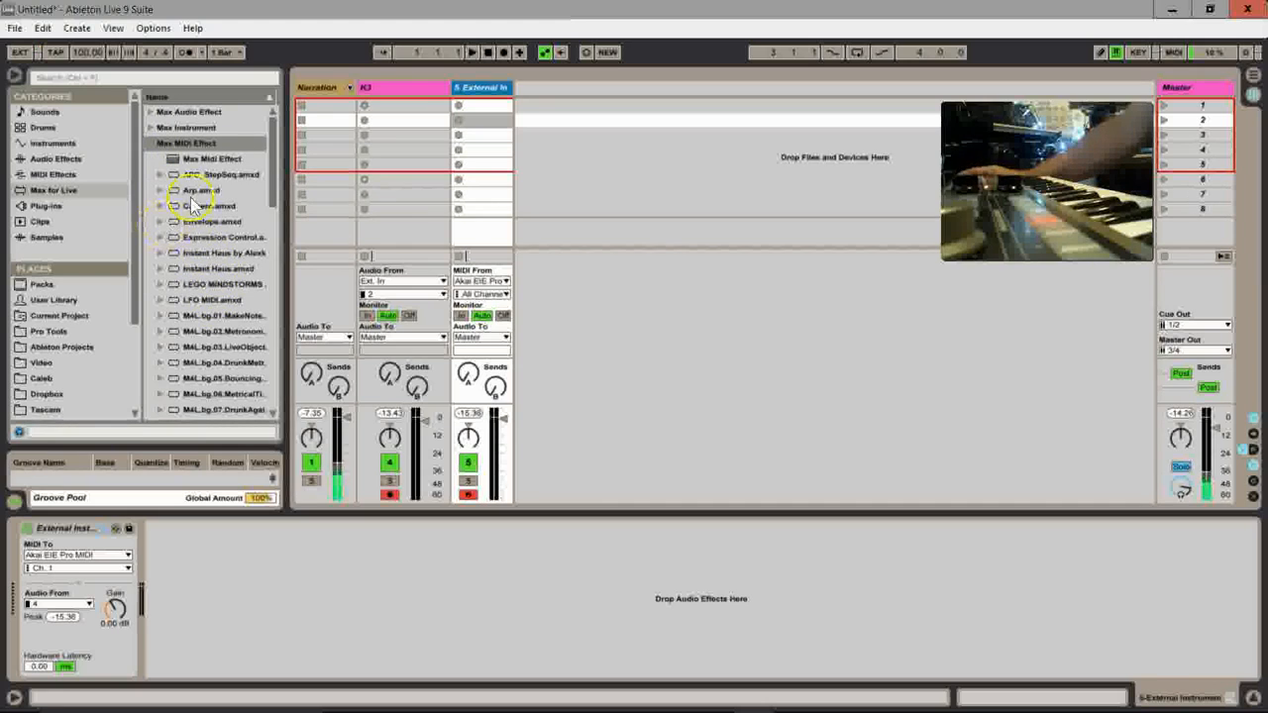
{"action": "left_click_drag", "start_coordinate": [275, 175], "coordinate": [274, 389]}
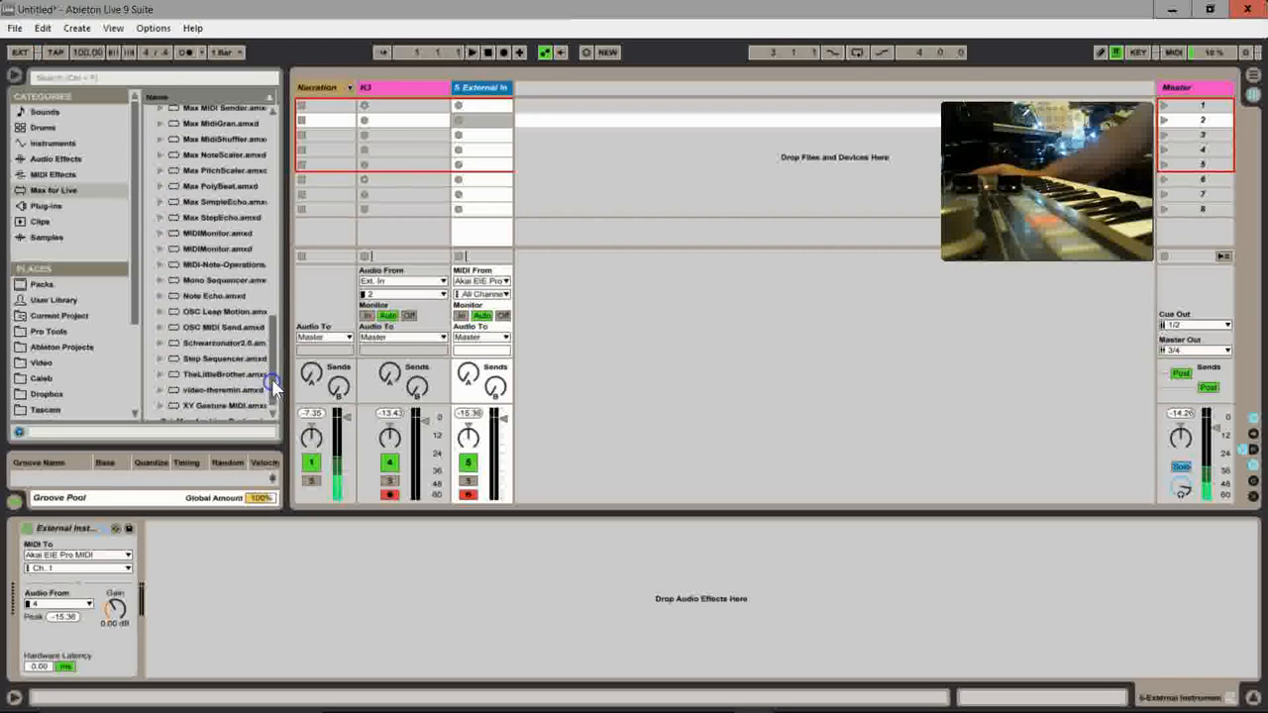
{"action": "left_click", "coordinate": [206, 281]}
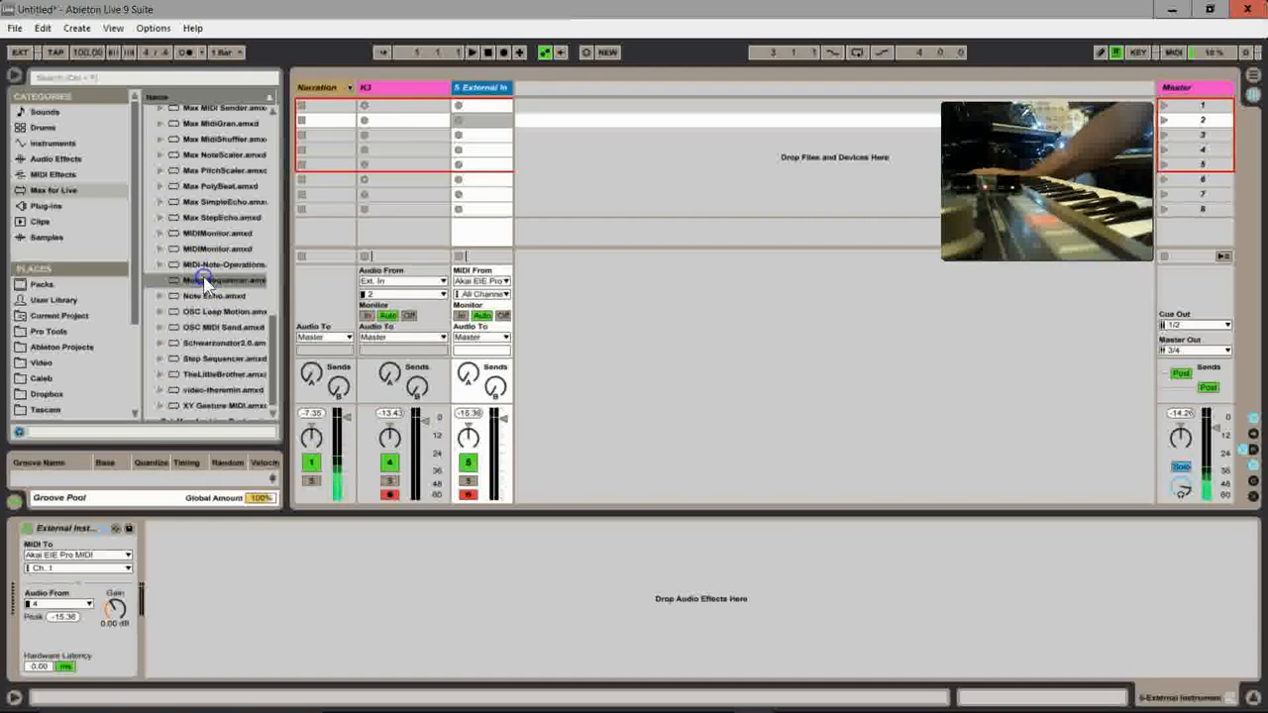
{"action": "left_click", "coordinate": [42, 191]}
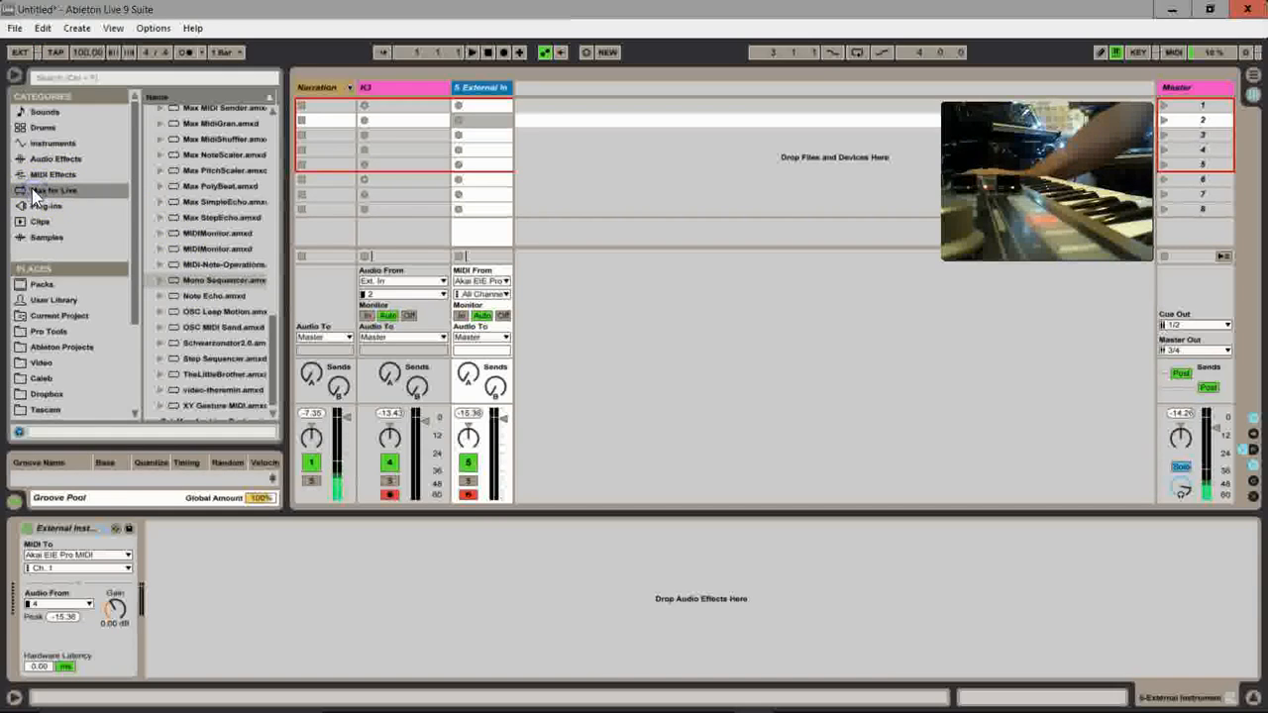
{"action": "mouse_move", "coordinate": [284, 320]}
{"action": "left_mouse_down"}
{"action": "mouse_move", "coordinate": [286, 139]}
{"action": "mouse_move", "coordinate": [281, 343]}
{"action": "left_mouse_up"}
{"action": "left_click", "coordinate": [206, 285]}
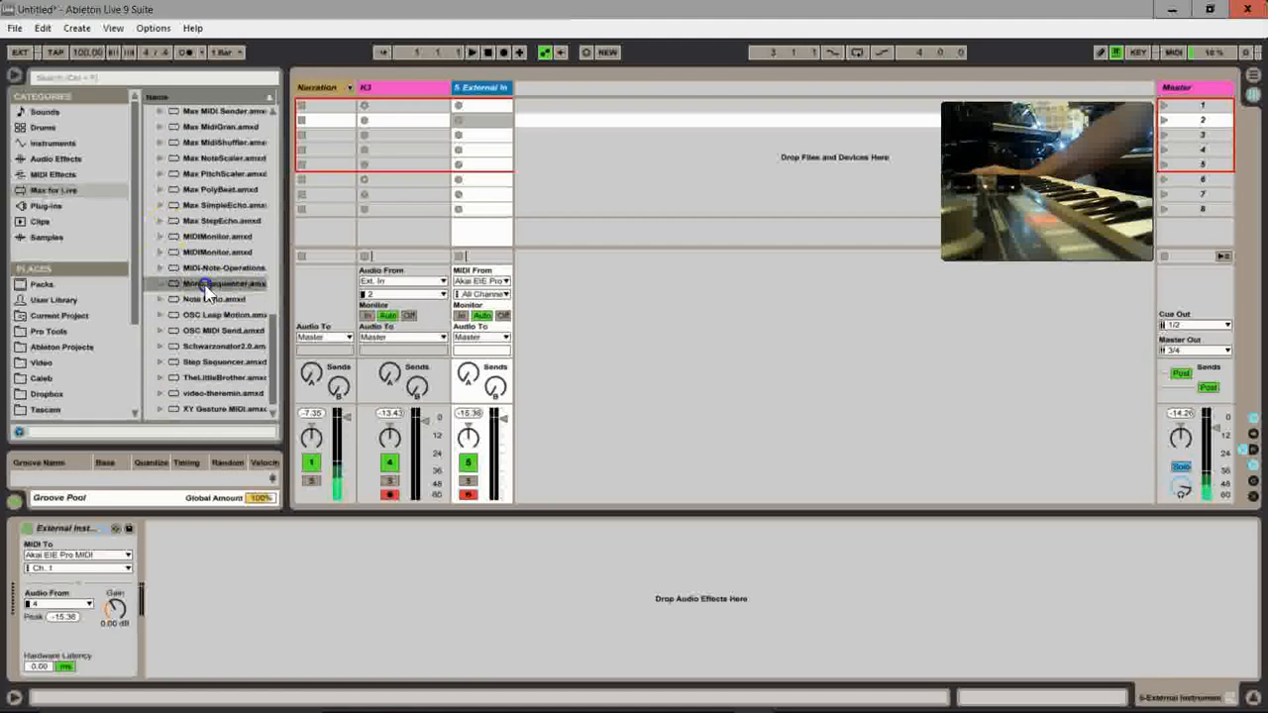
{"action": "left_click_drag", "start_coordinate": [205, 285], "coordinate": [475, 164]}
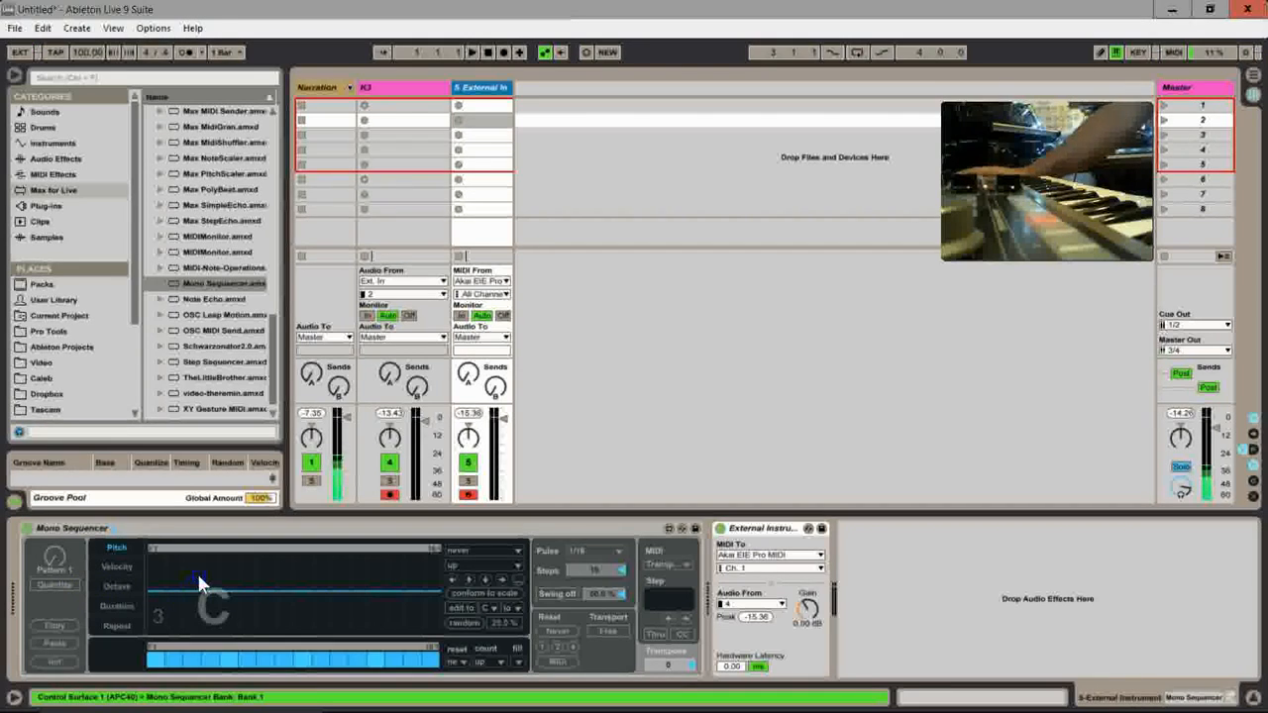
Step: Listen to the Mono Sequencer's default pattern and stop playback
{"action": "left_click", "coordinate": [278, 612]}
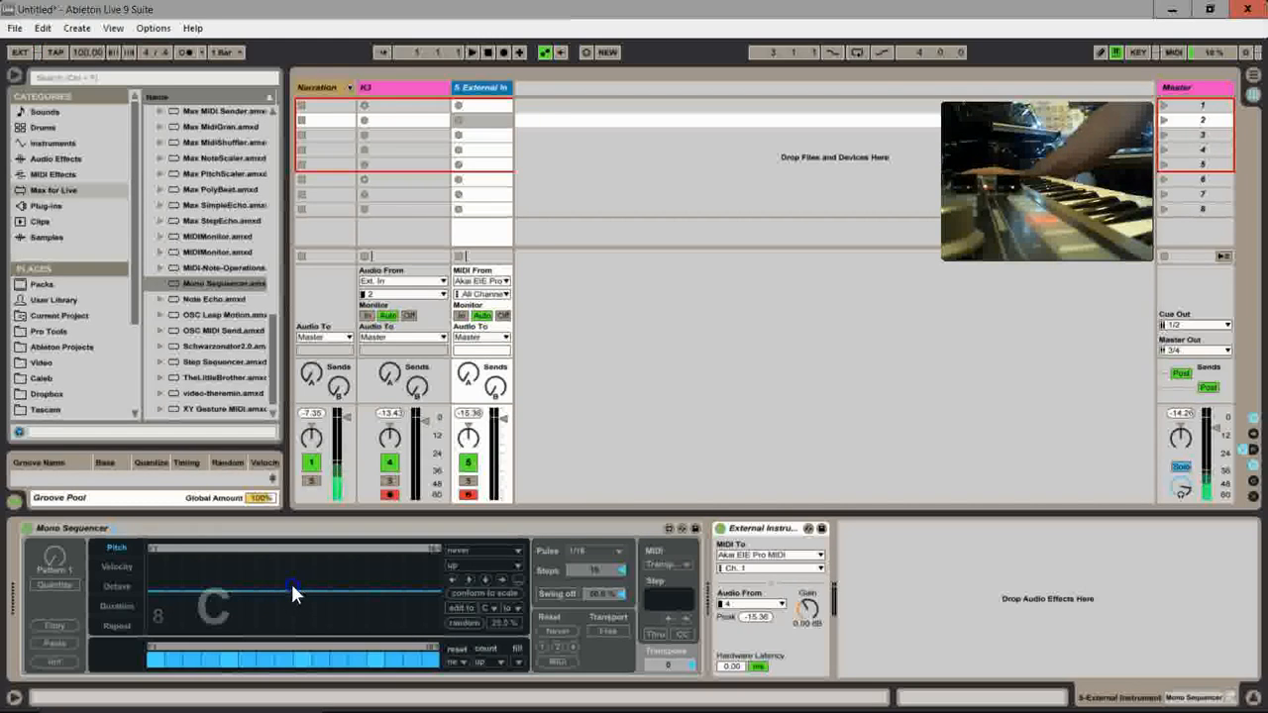
{"action": "left_click", "coordinate": [241, 604]}
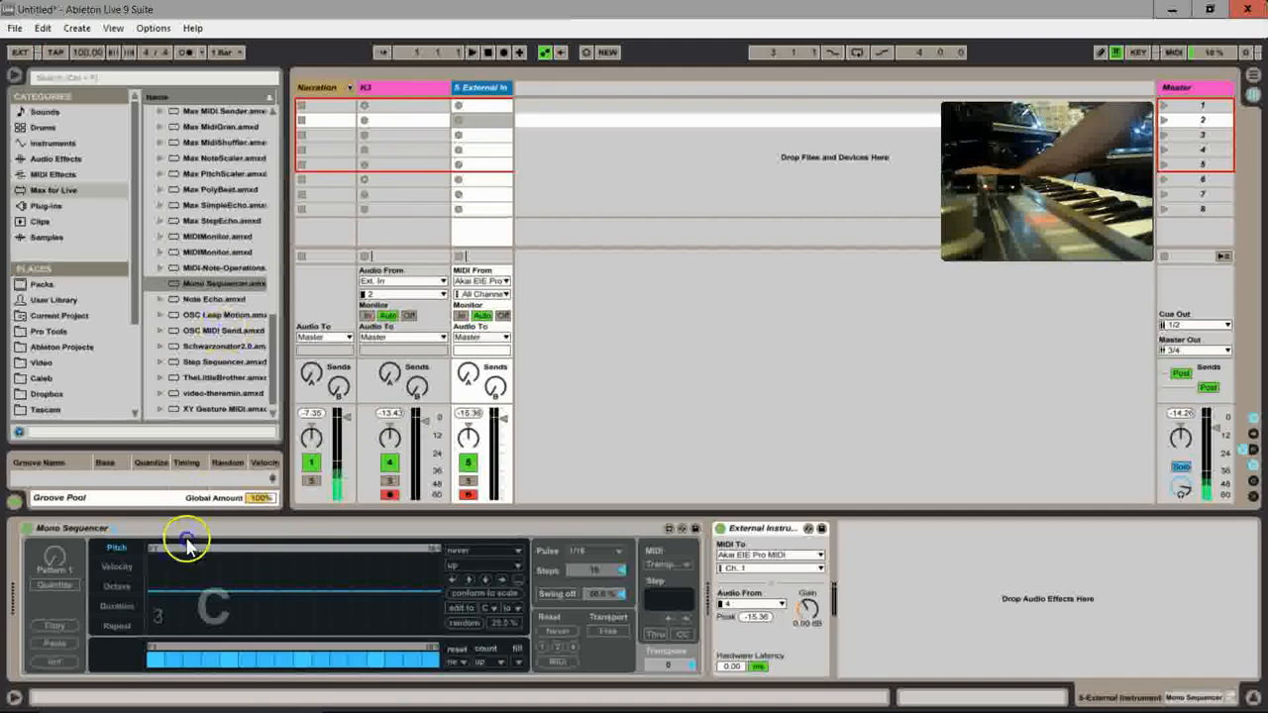
{"action": "left_click", "coordinate": [420, 586]}
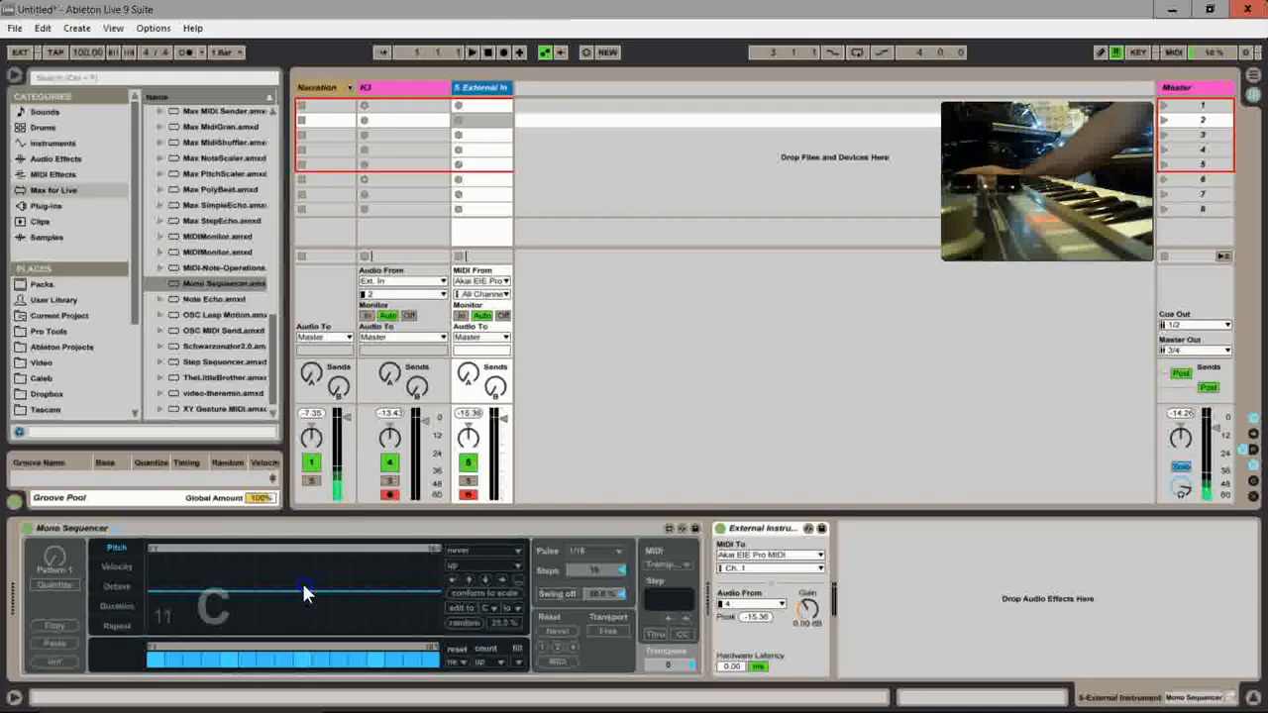
{"action": "left_click", "coordinate": [472, 55]}
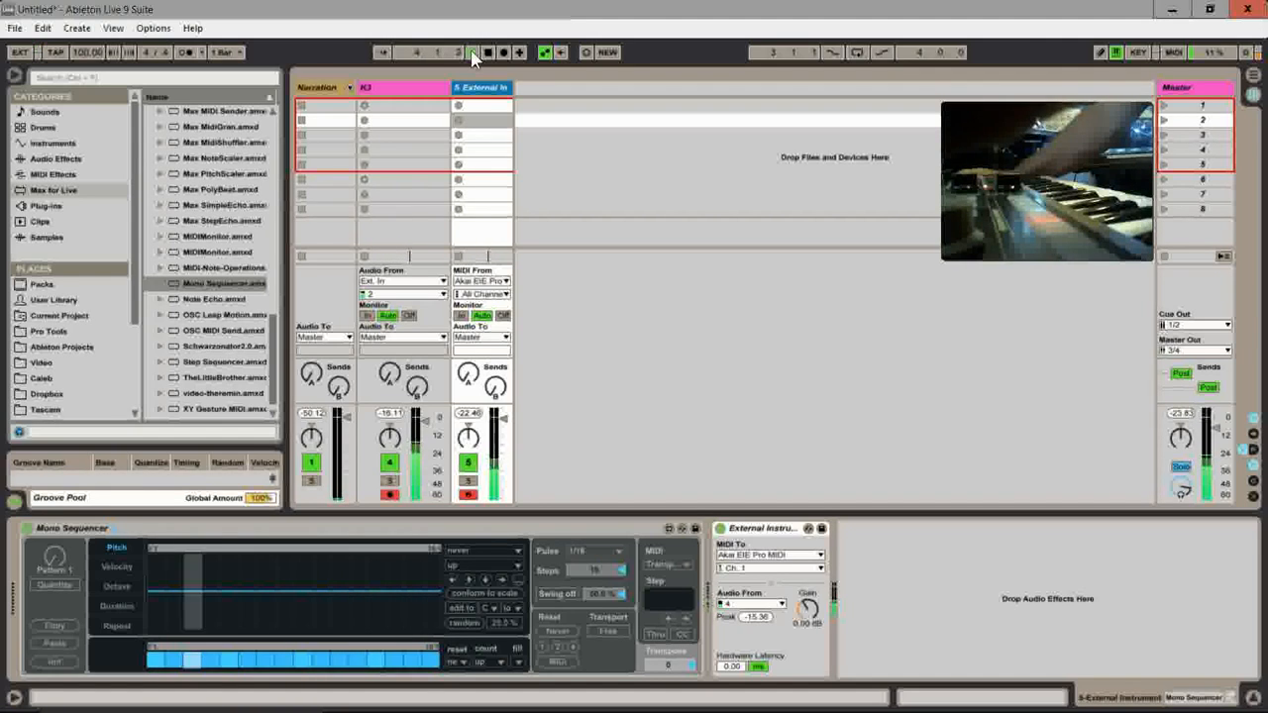
{"action": "left_click", "coordinate": [487, 54]}
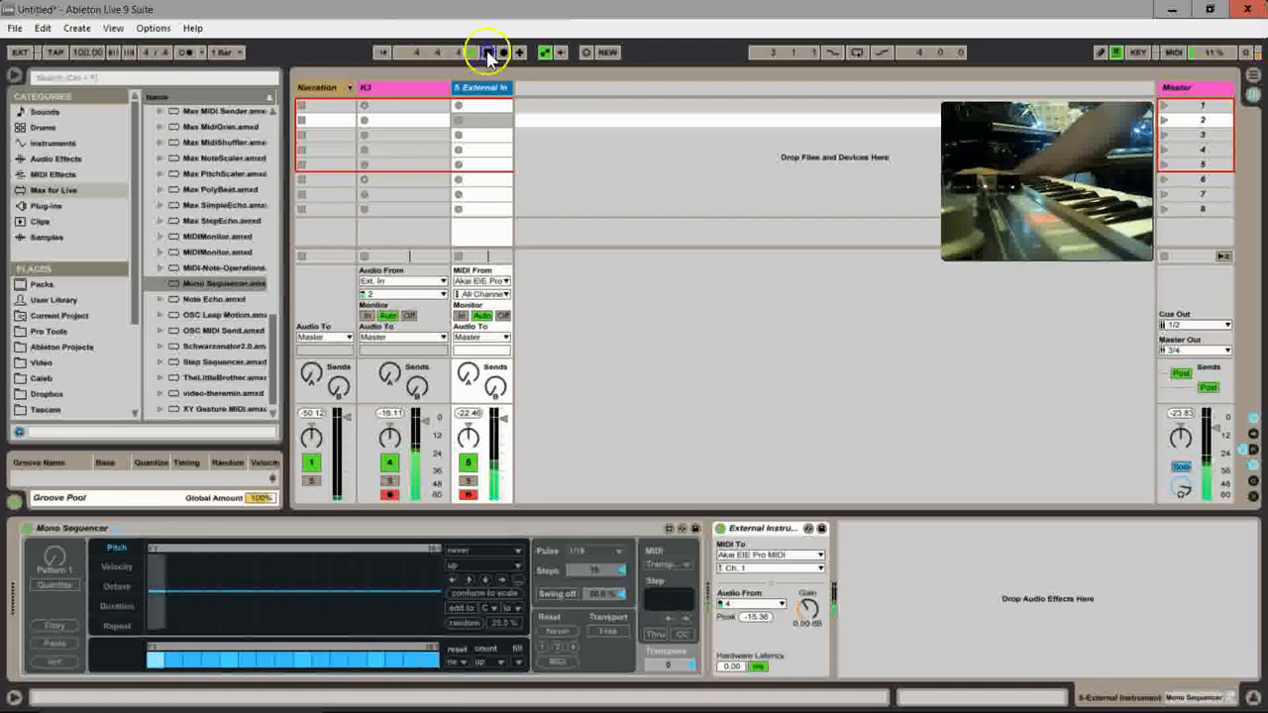
Step: In the Mono Sequencer's Pitch lane, lower steps 2, 6, 10 and 11 and raise steps 4 and 8
{"action": "left_click", "coordinate": [176, 634]}
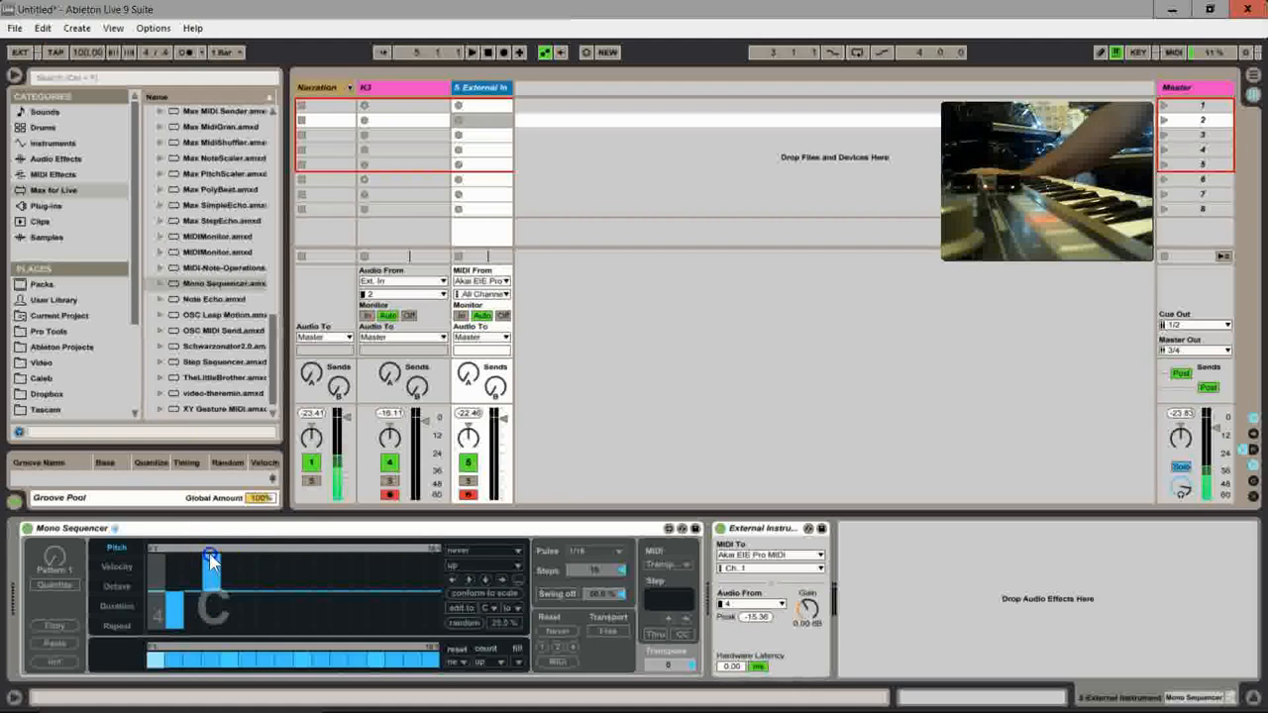
{"action": "left_click_drag", "start_coordinate": [252, 571], "coordinate": [249, 638]}
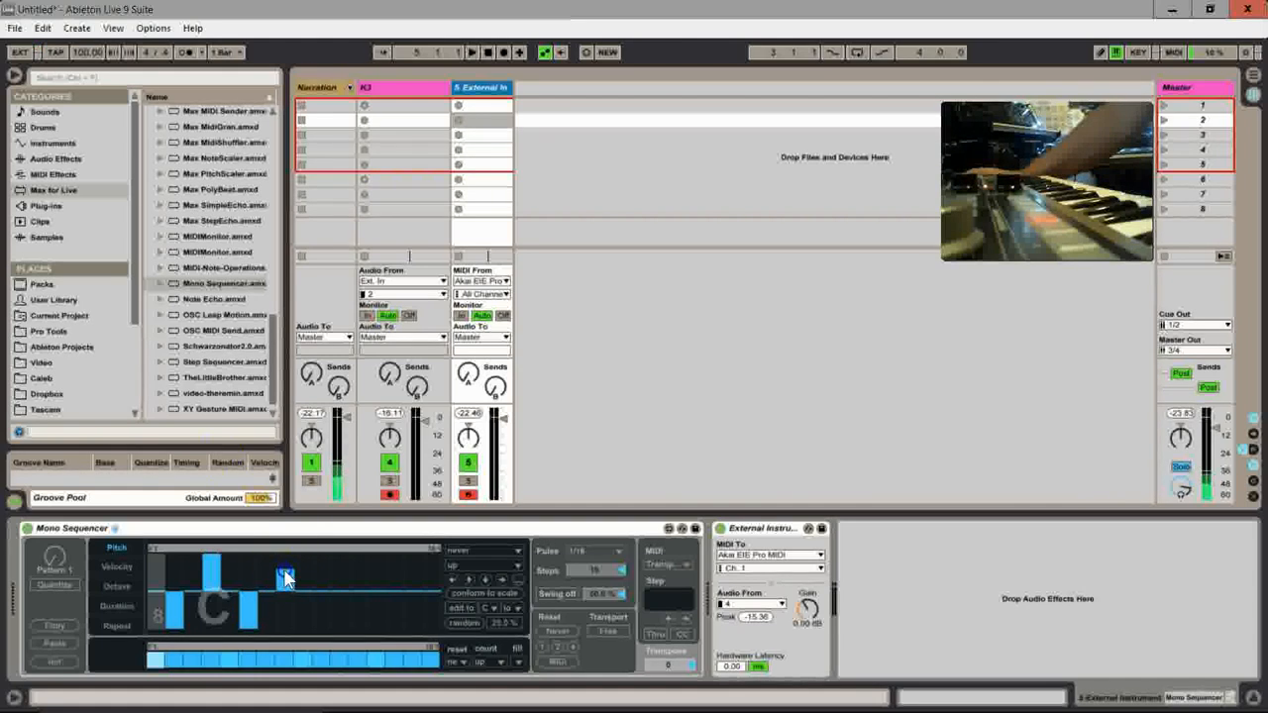
{"action": "left_click_drag", "start_coordinate": [284, 579], "coordinate": [286, 569]}
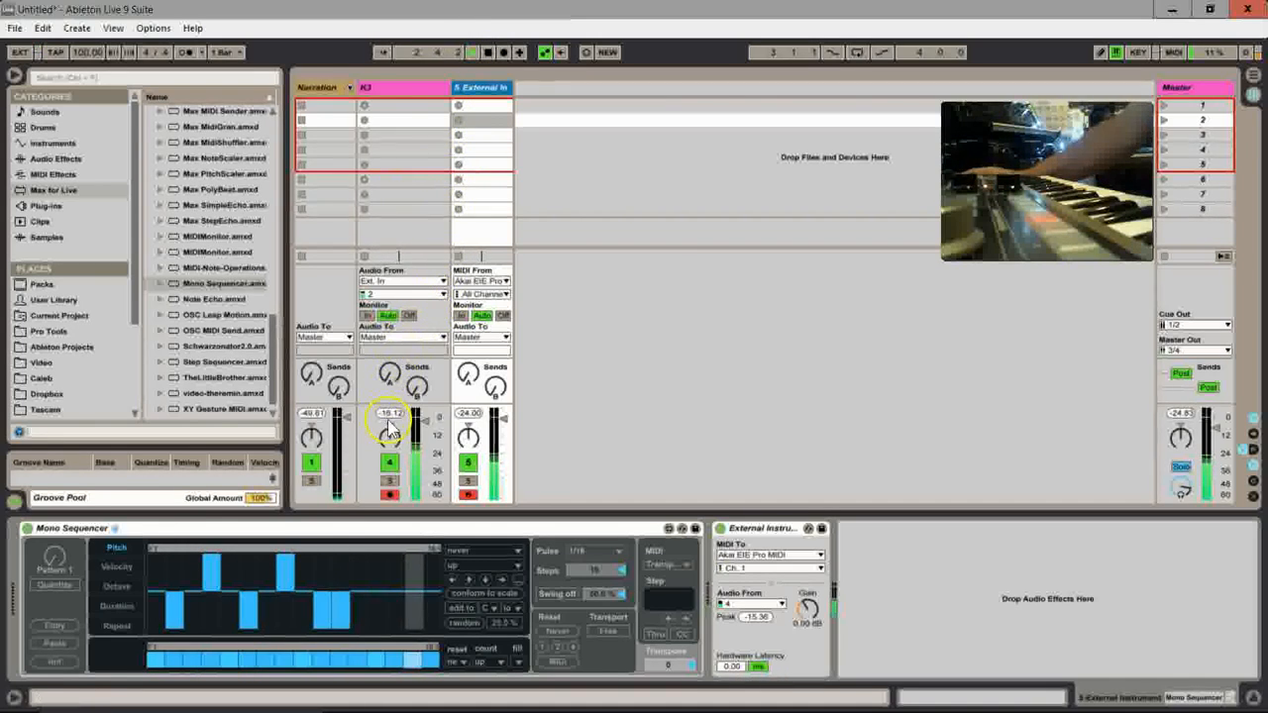
Step: During playback, lower the pitch of steps 5, 13, 14 and 16, raise step 15, and stop the transport
{"action": "left_click", "coordinate": [231, 624]}
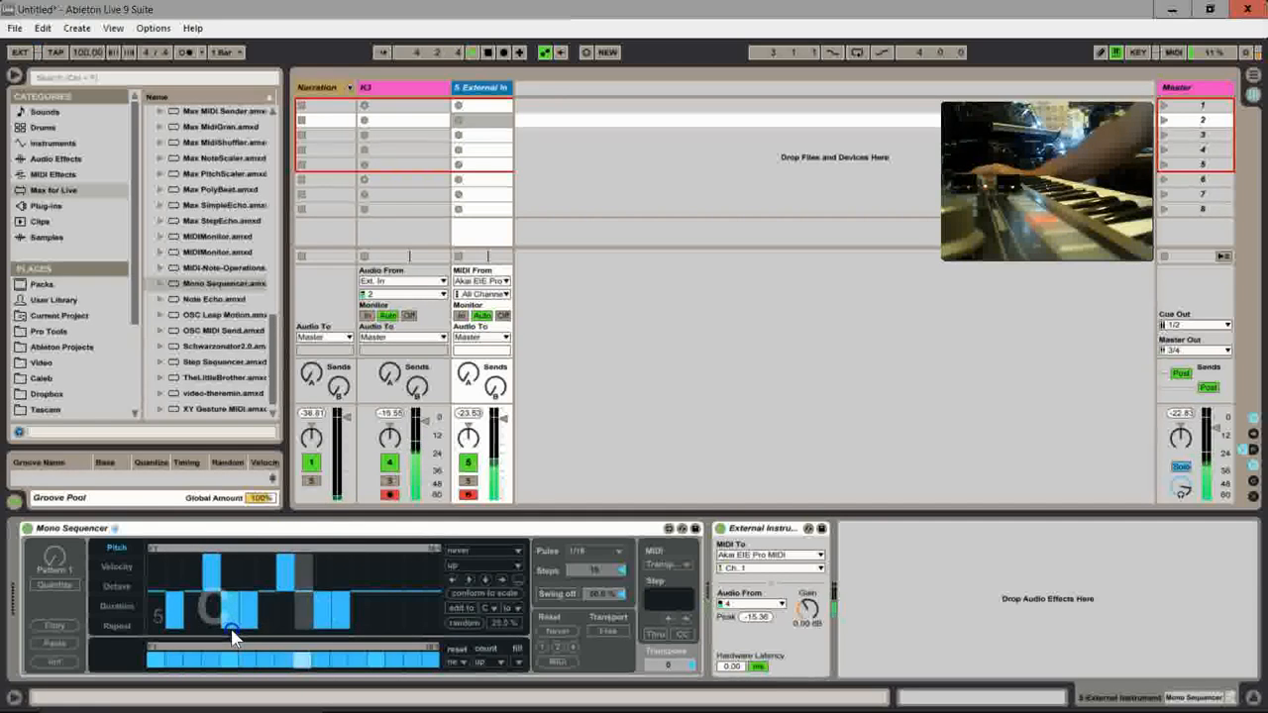
{"action": "left_click", "coordinate": [377, 569]}
{"action": "left_click_drag", "start_coordinate": [394, 573], "coordinate": [432, 602]}
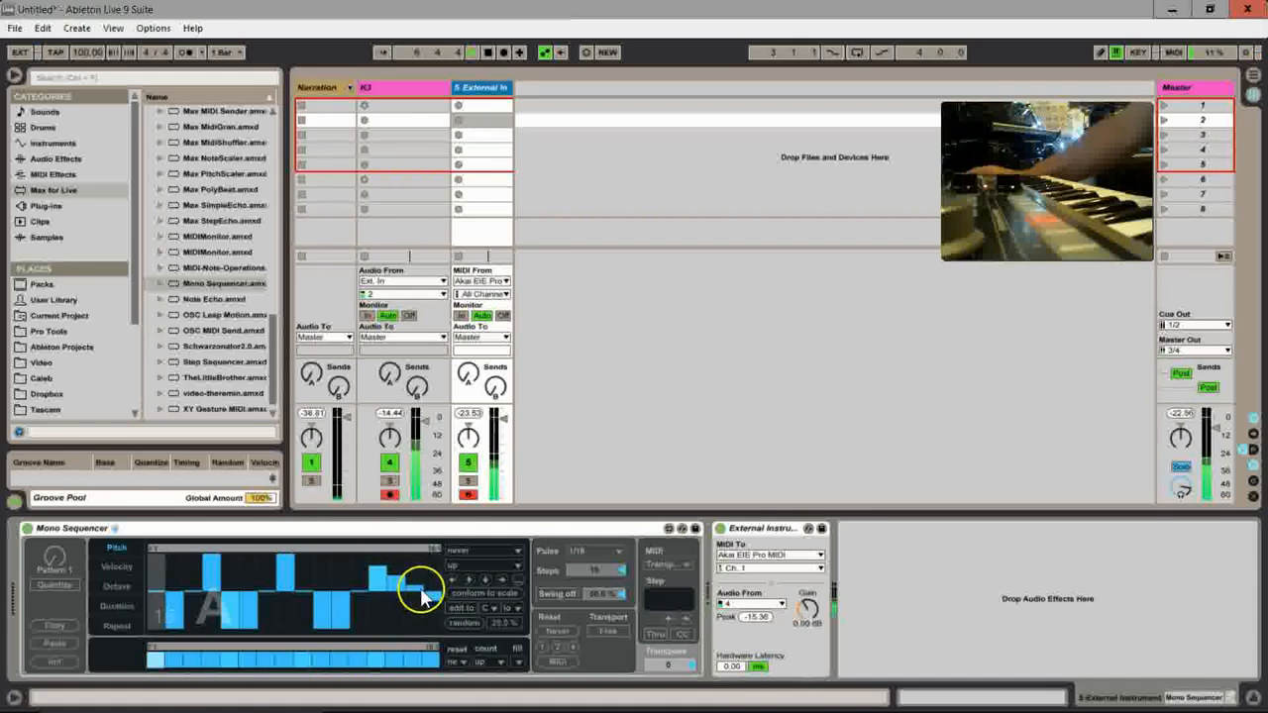
{"action": "left_click_drag", "start_coordinate": [433, 605], "coordinate": [427, 655]}
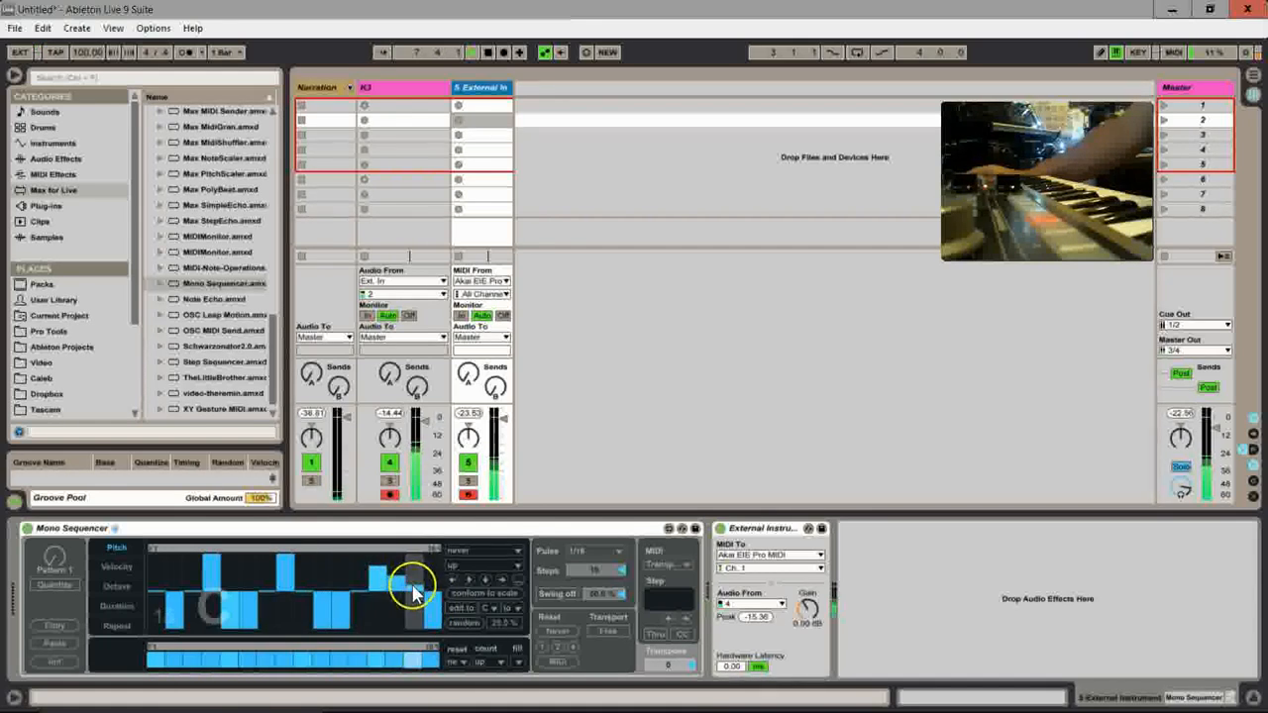
{"action": "mouse_move", "coordinate": [410, 581]}
{"action": "left_mouse_down"}
{"action": "mouse_move", "coordinate": [419, 558]}
{"action": "mouse_move", "coordinate": [388, 637]}
{"action": "mouse_move", "coordinate": [359, 603]}
{"action": "mouse_move", "coordinate": [285, 584]}
{"action": "left_mouse_up"}
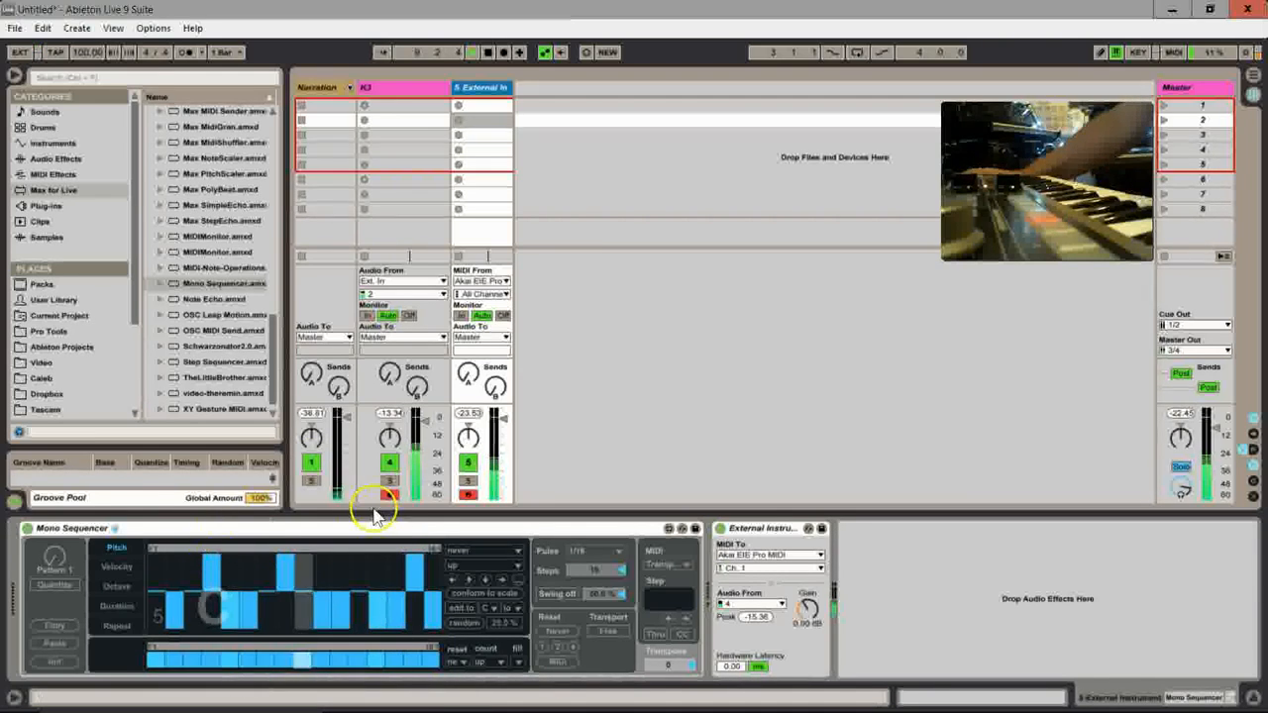
{"action": "left_click", "coordinate": [489, 53]}
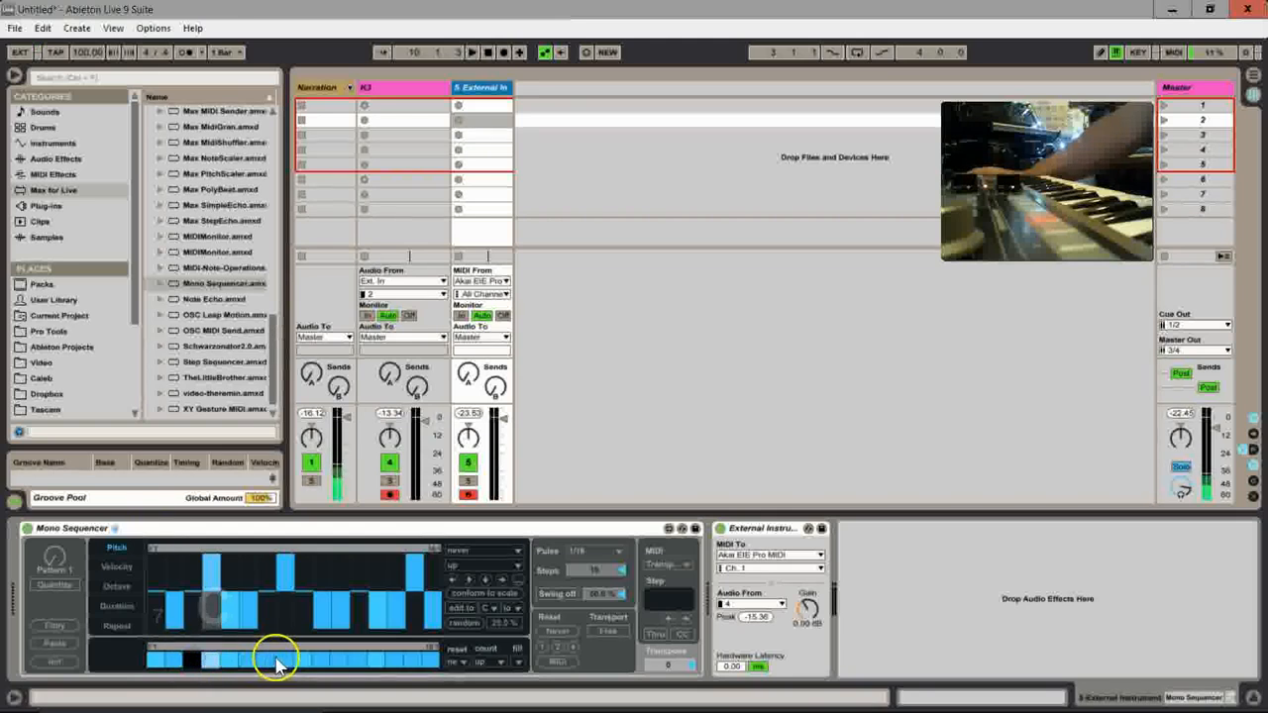
Step: Switch off the third step and several others in the Mono Sequencer's pattern and start playback
{"action": "left_click", "coordinate": [363, 667]}
{"action": "left_click_drag", "start_coordinate": [376, 667], "coordinate": [412, 667]}
{"action": "left_click", "coordinate": [210, 607]}
{"action": "left_click", "coordinate": [460, 134]}
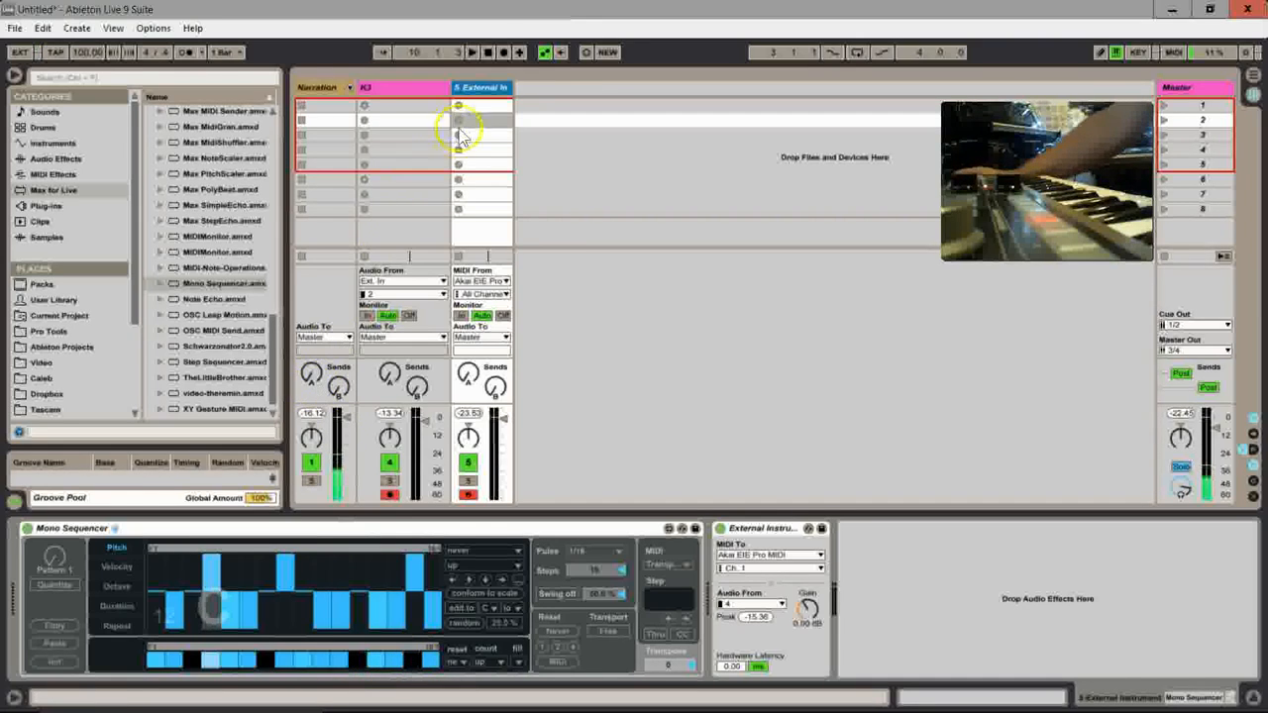
Step: Stop playback and examine the raised, lowered and flat steps in the Mono Sequencer's Pitch lane
{"action": "left_click", "coordinate": [487, 54]}
{"action": "left_click", "coordinate": [458, 498]}
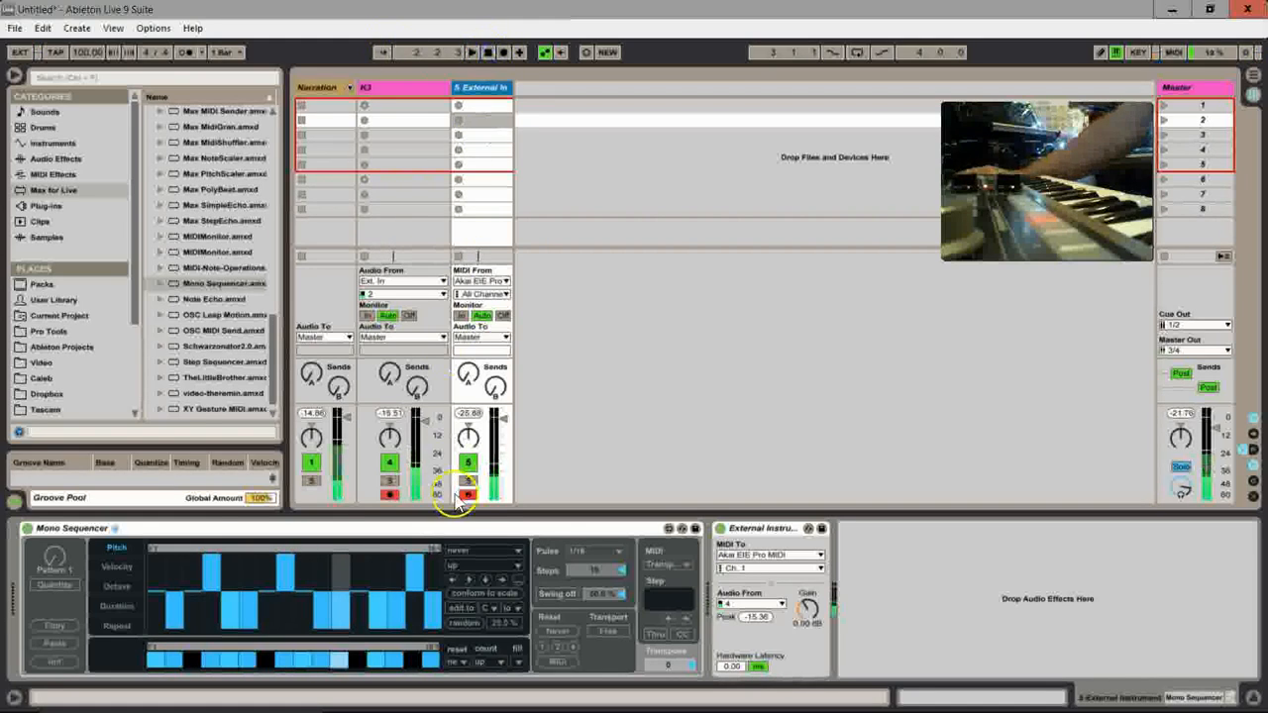
{"action": "left_click_drag", "start_coordinate": [358, 619], "coordinate": [322, 619]}
{"action": "left_click_drag", "start_coordinate": [206, 609], "coordinate": [257, 615]}
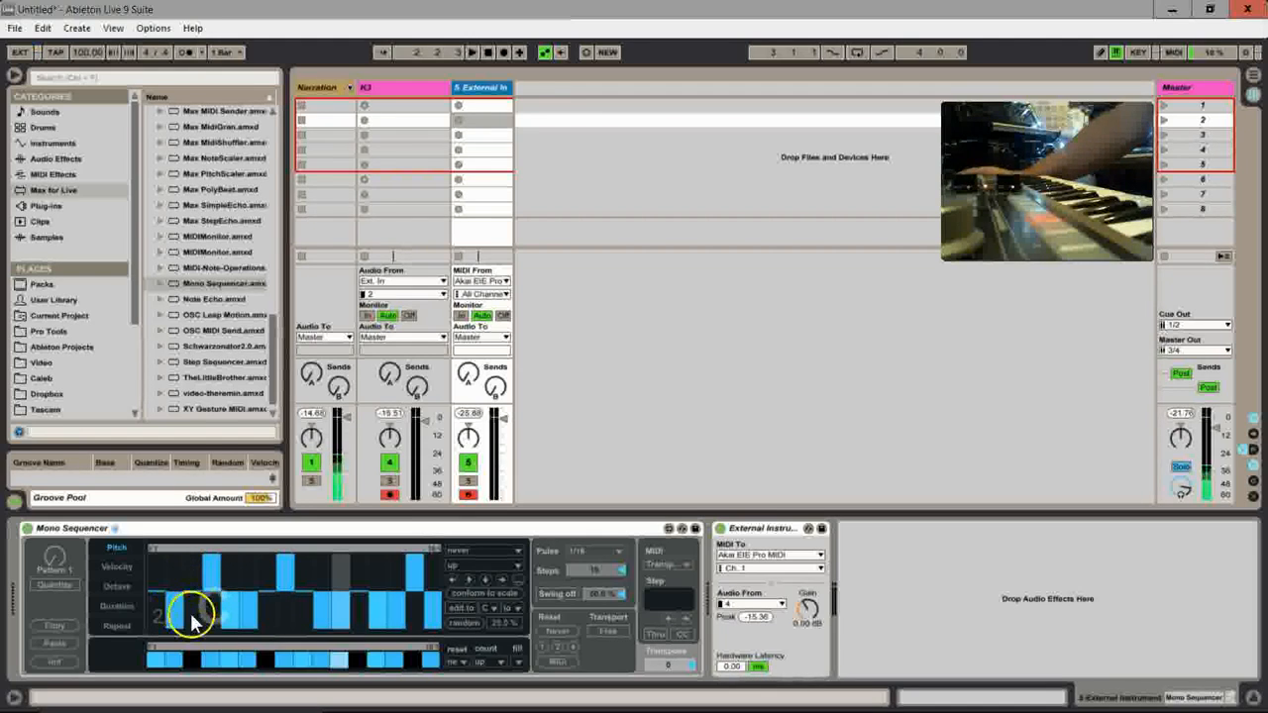
{"action": "left_click_drag", "start_coordinate": [203, 616], "coordinate": [300, 592]}
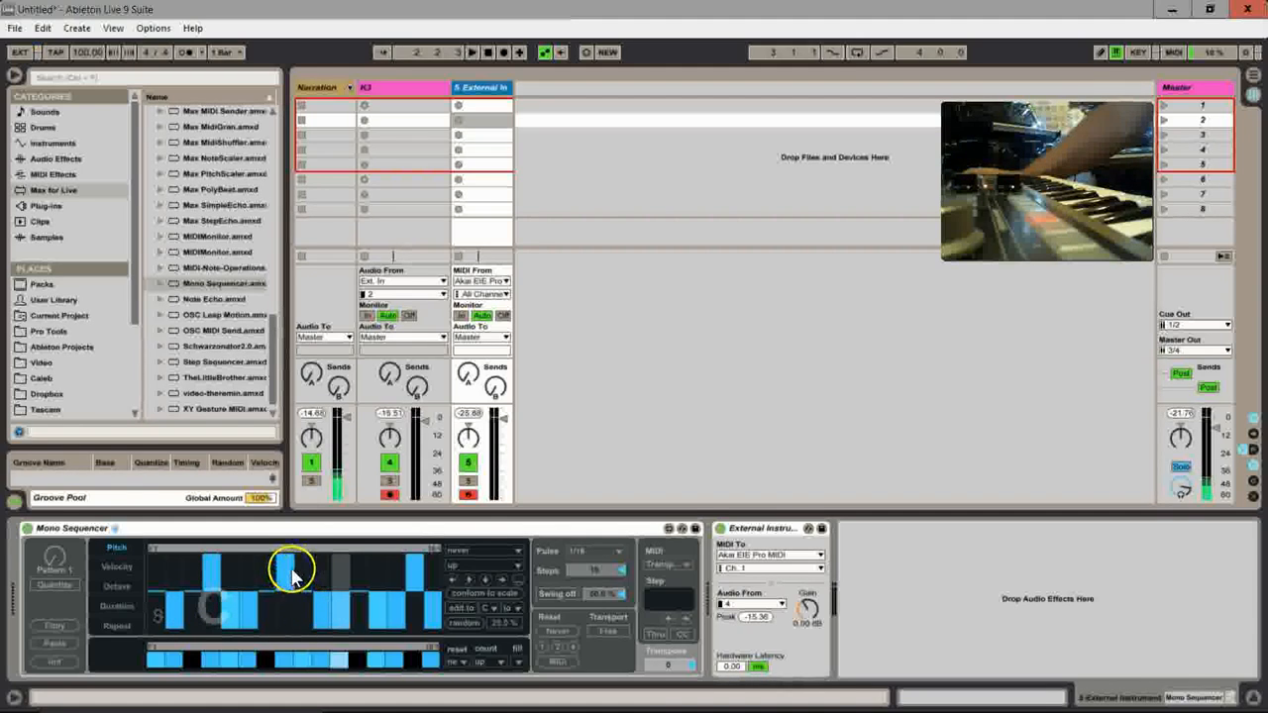
{"action": "left_click_drag", "start_coordinate": [280, 579], "coordinate": [285, 600]}
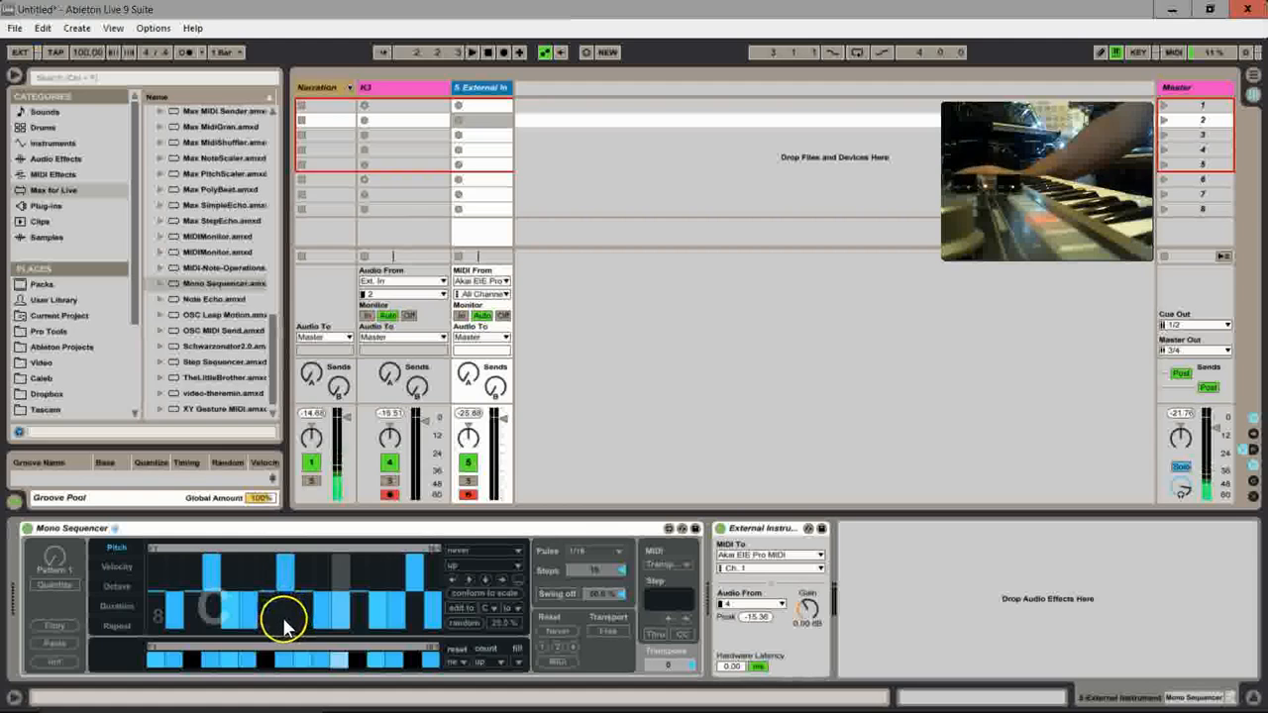
{"action": "left_click_drag", "start_coordinate": [210, 593], "coordinate": [260, 621]}
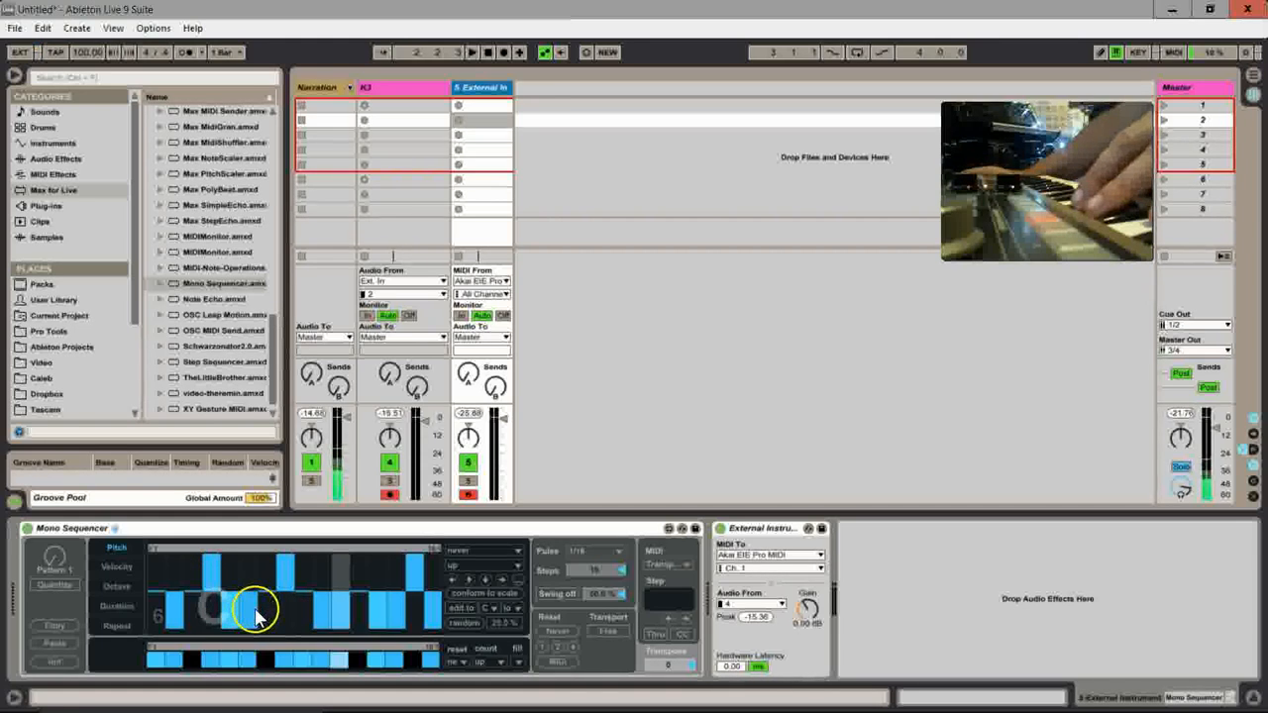
{"action": "left_click_drag", "start_coordinate": [284, 623], "coordinate": [310, 644]}
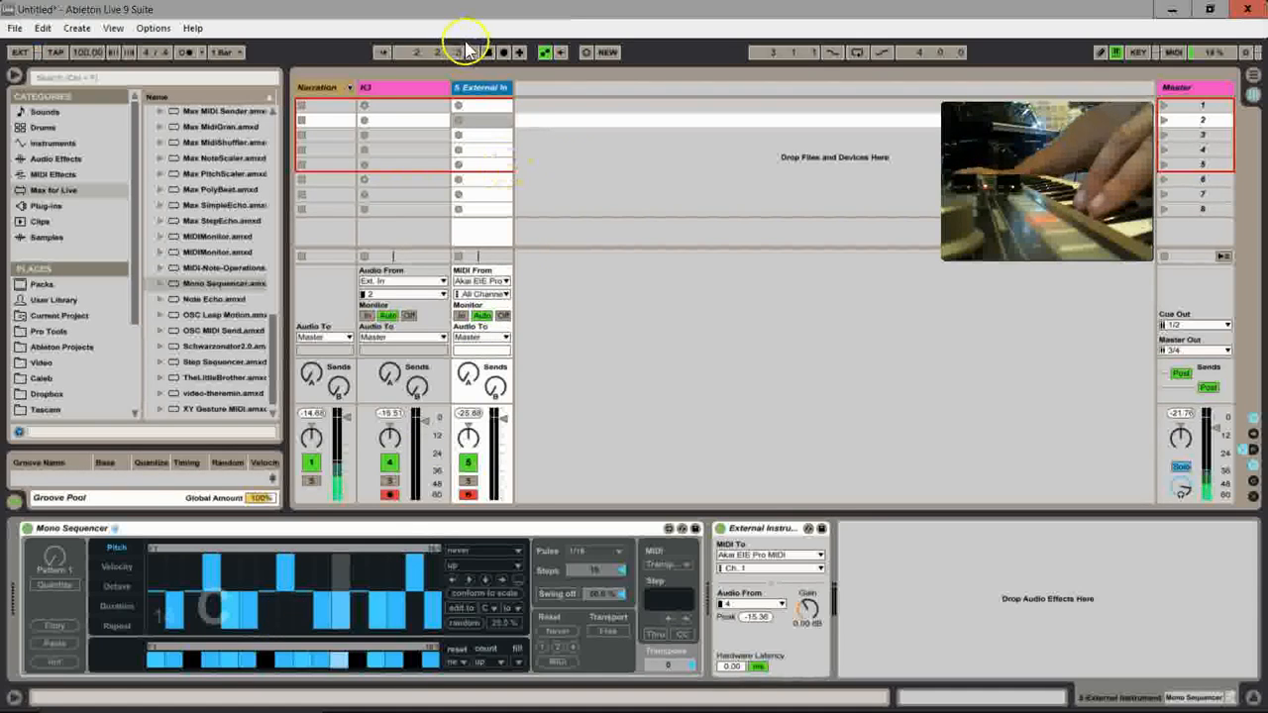
{"action": "left_click", "coordinate": [284, 588]}
{"action": "mouse_move", "coordinate": [247, 605]}
{"action": "left_mouse_down"}
{"action": "mouse_move", "coordinate": [128, 581]}
{"action": "mouse_move", "coordinate": [198, 600]}
{"action": "mouse_move", "coordinate": [362, 600]}
{"action": "left_mouse_up"}
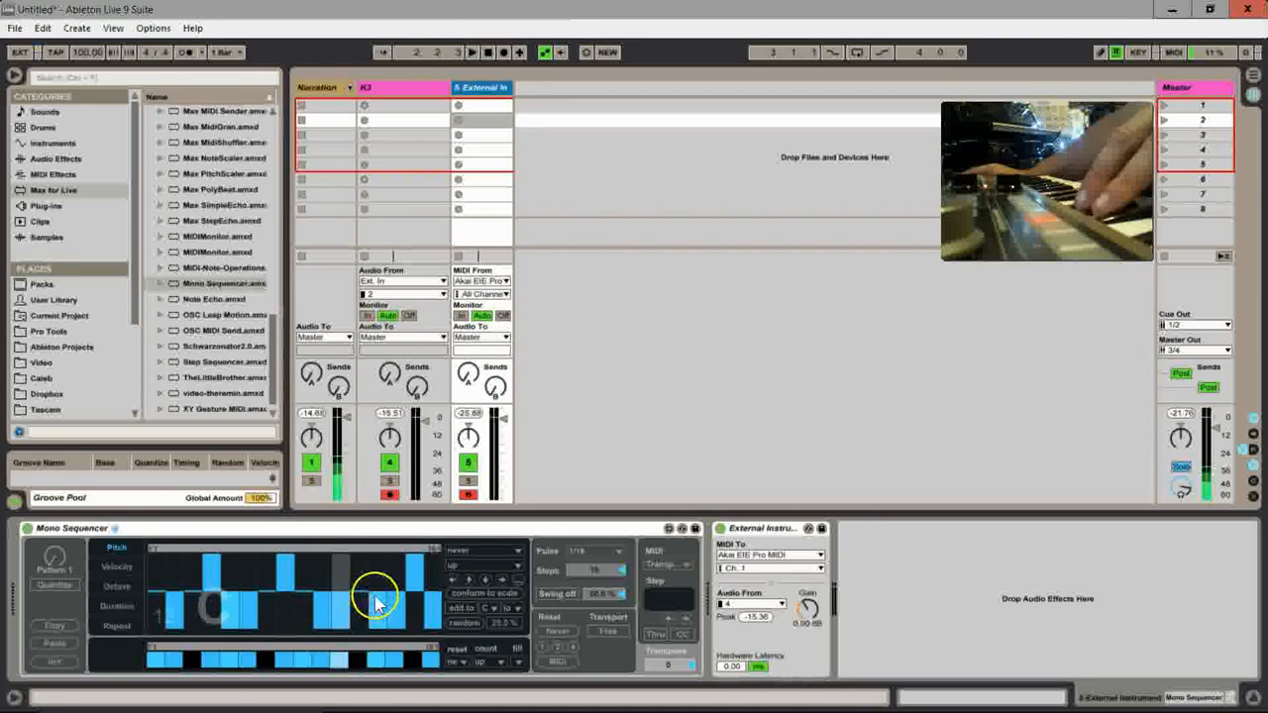
Step: Play the Mono Sequencer's pattern again to listen to it, and stop the transport
{"action": "left_click", "coordinate": [472, 53]}
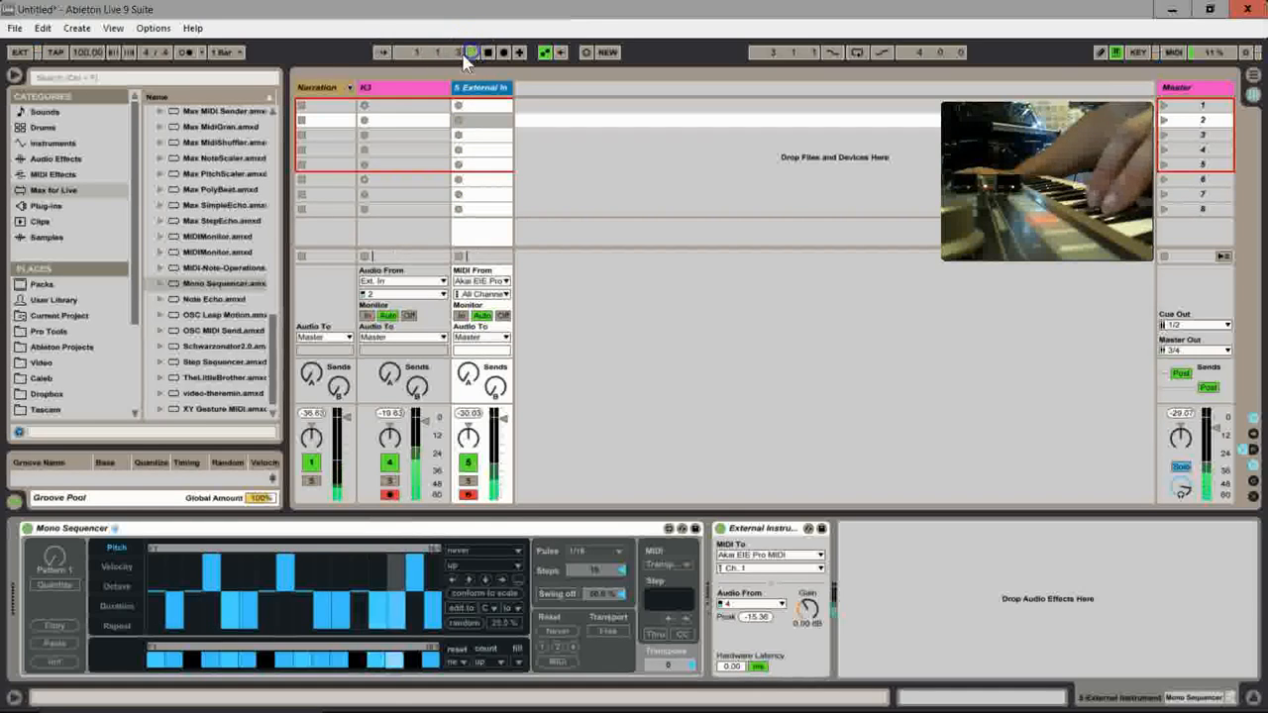
{"action": "left_click", "coordinate": [368, 62]}
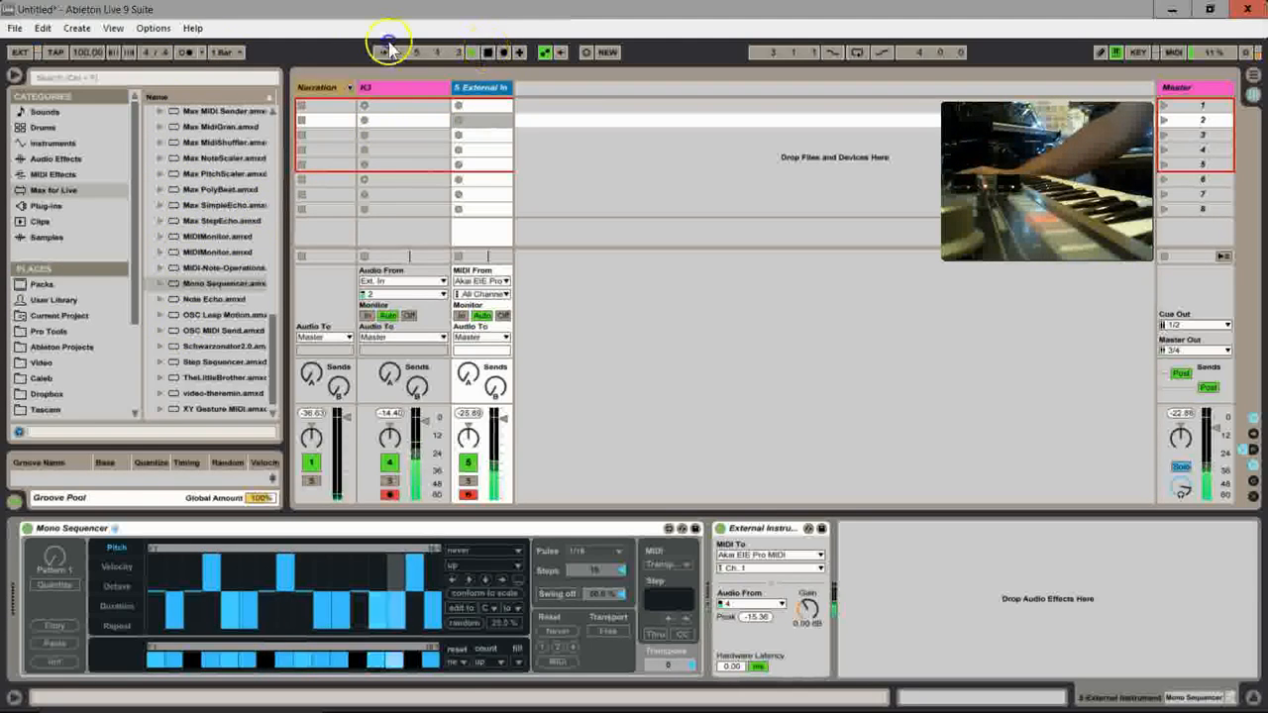
{"action": "left_click", "coordinate": [486, 54]}
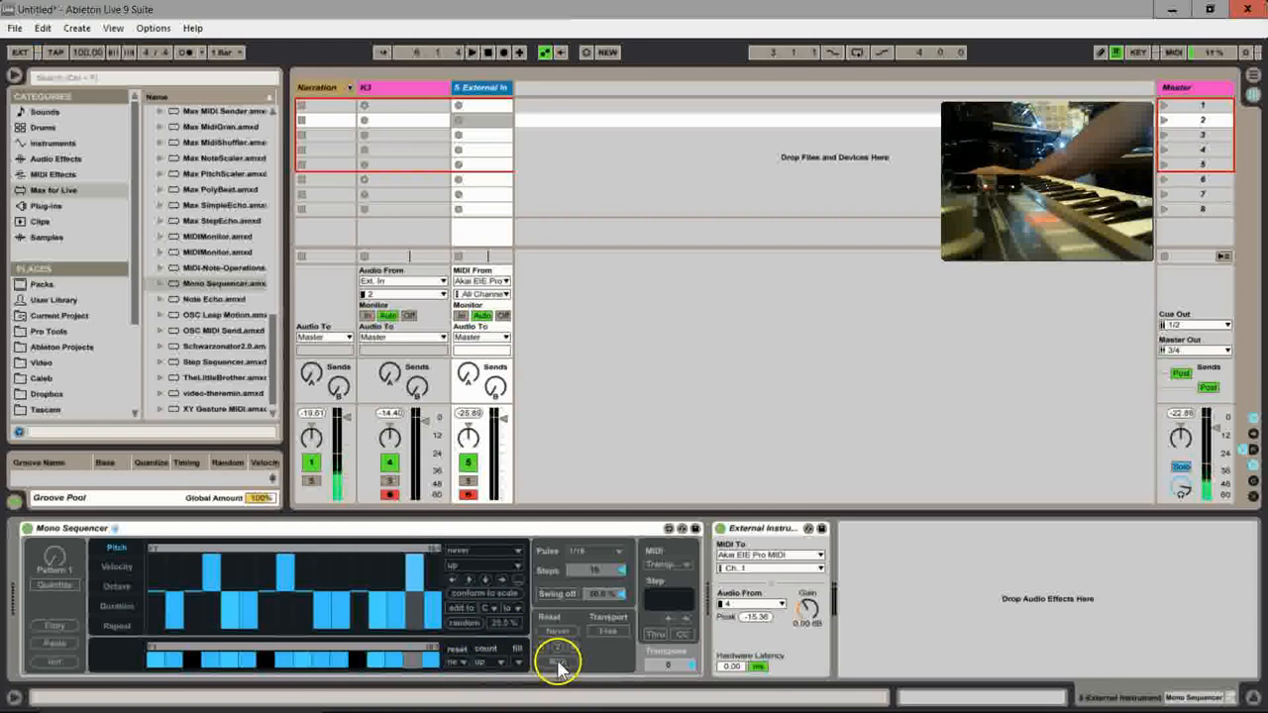
Step: Set the Mono Sequencer's pattern and Pitch lane reset to MIDI key, and keep the Pitch lane's direction at up
{"action": "left_click", "coordinate": [458, 662]}
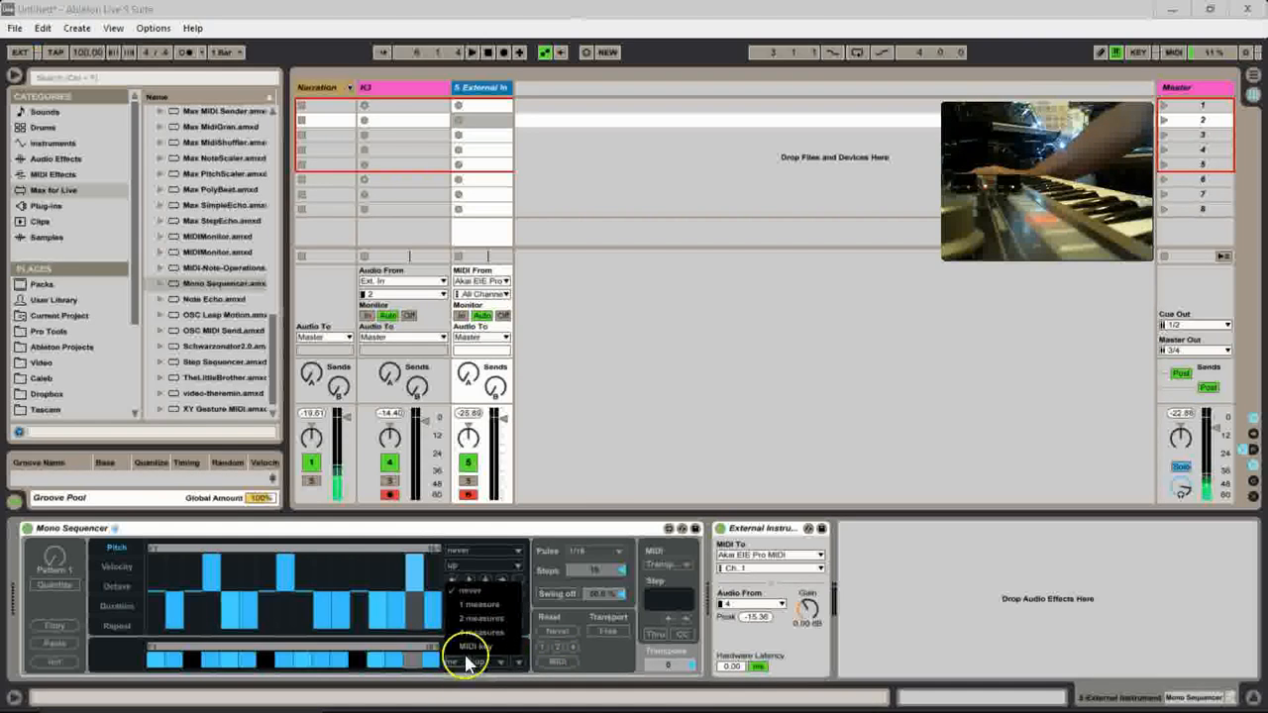
{"action": "left_click", "coordinate": [468, 646]}
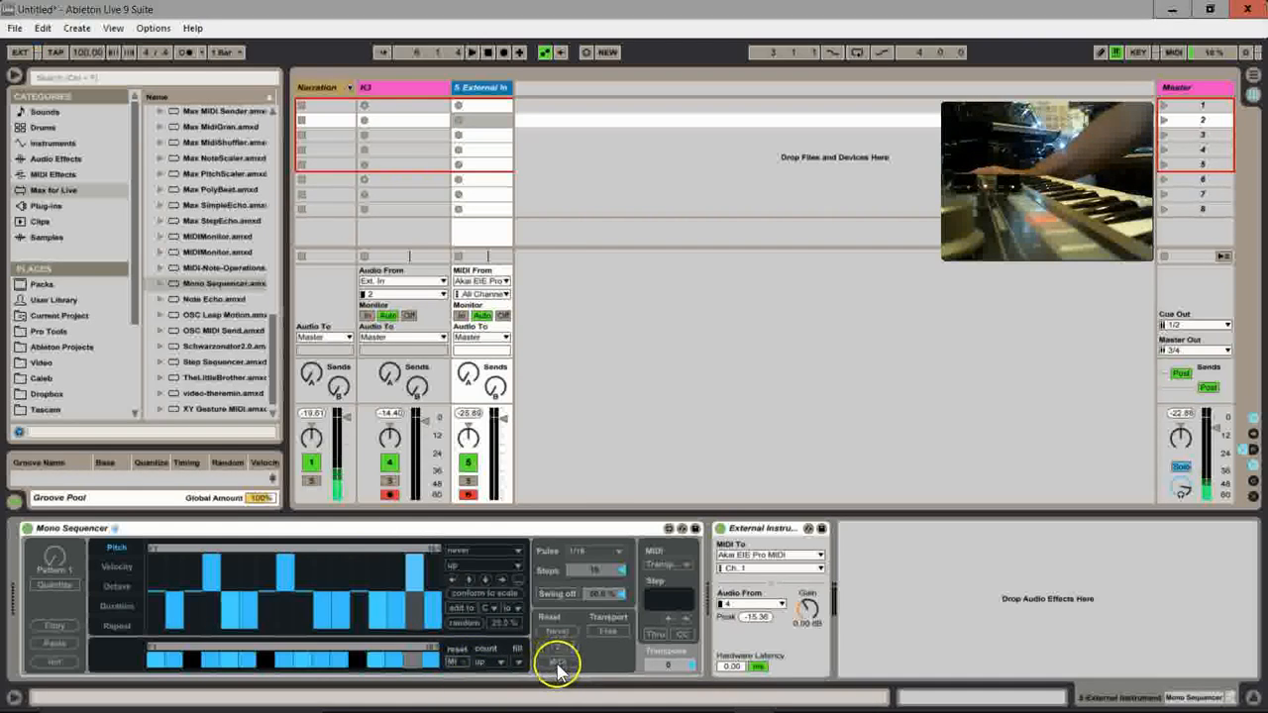
{"action": "left_click", "coordinate": [516, 561]}
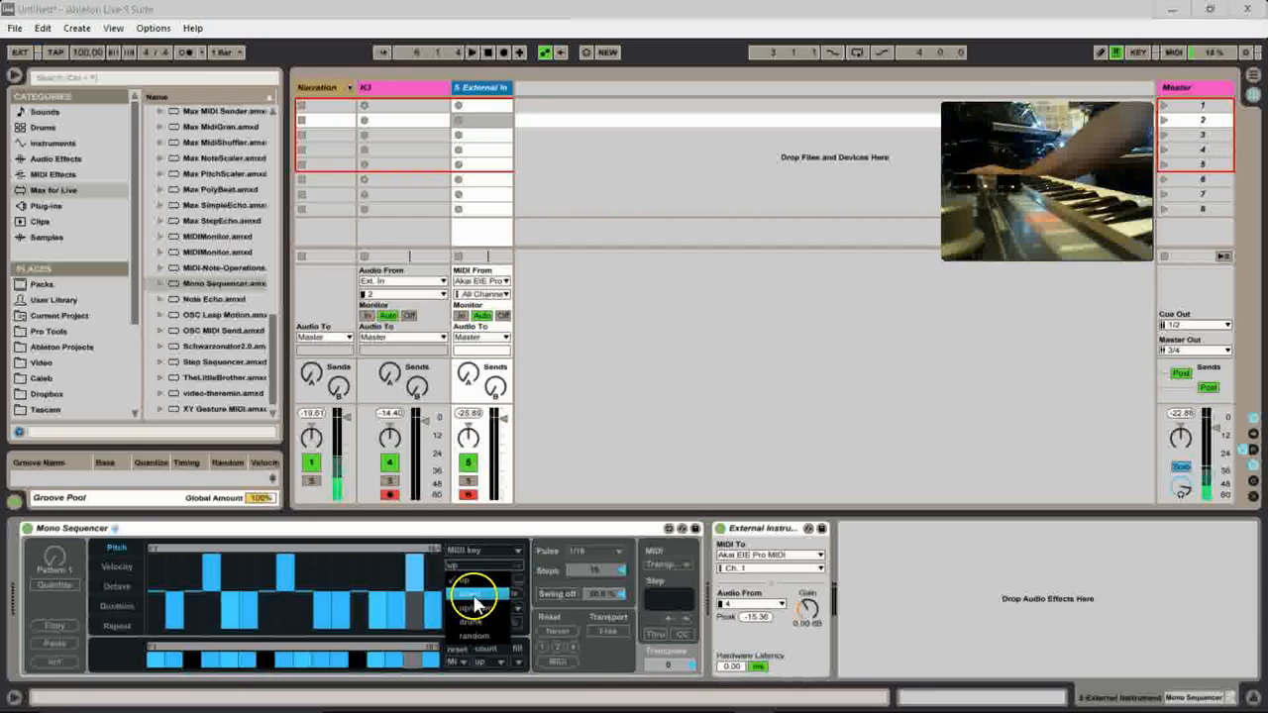
{"action": "left_click", "coordinate": [470, 583]}
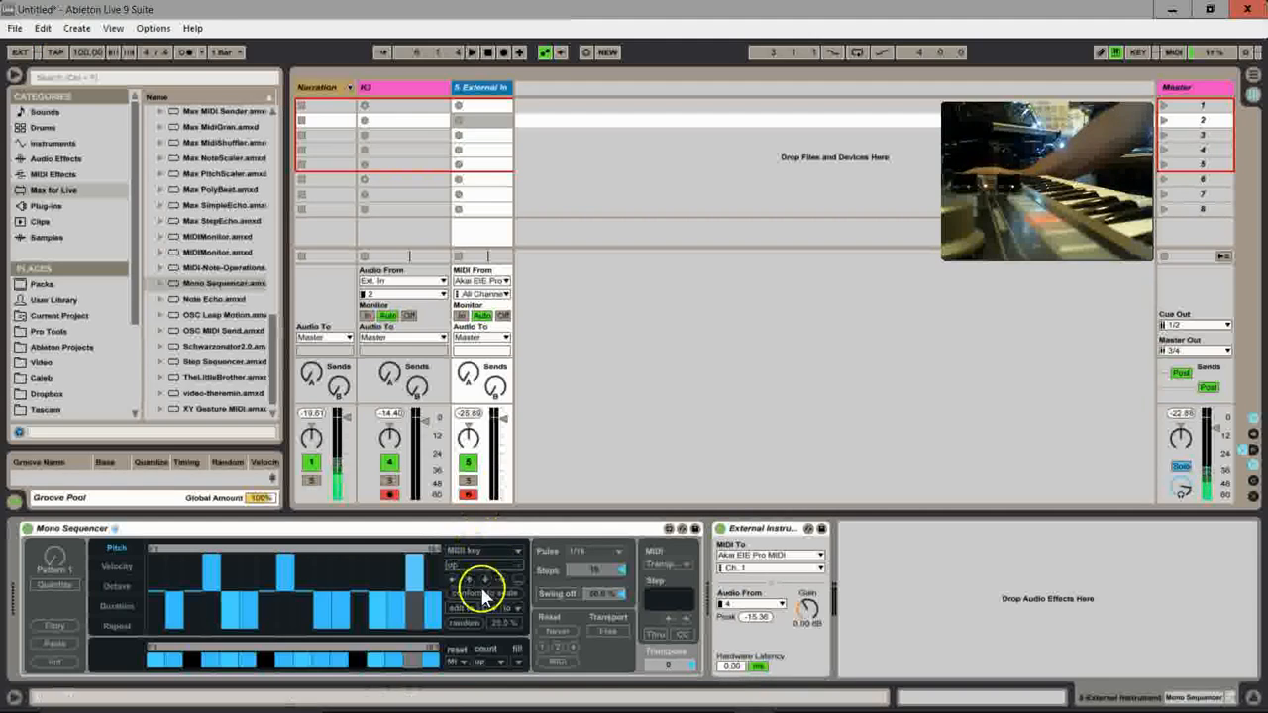
{"action": "left_click", "coordinate": [771, 394]}
Step: During playback, flatten the Pitch lane from step 5 onward, lower steps 11 and 12, and stop the transport
{"action": "left_click", "coordinate": [473, 51]}
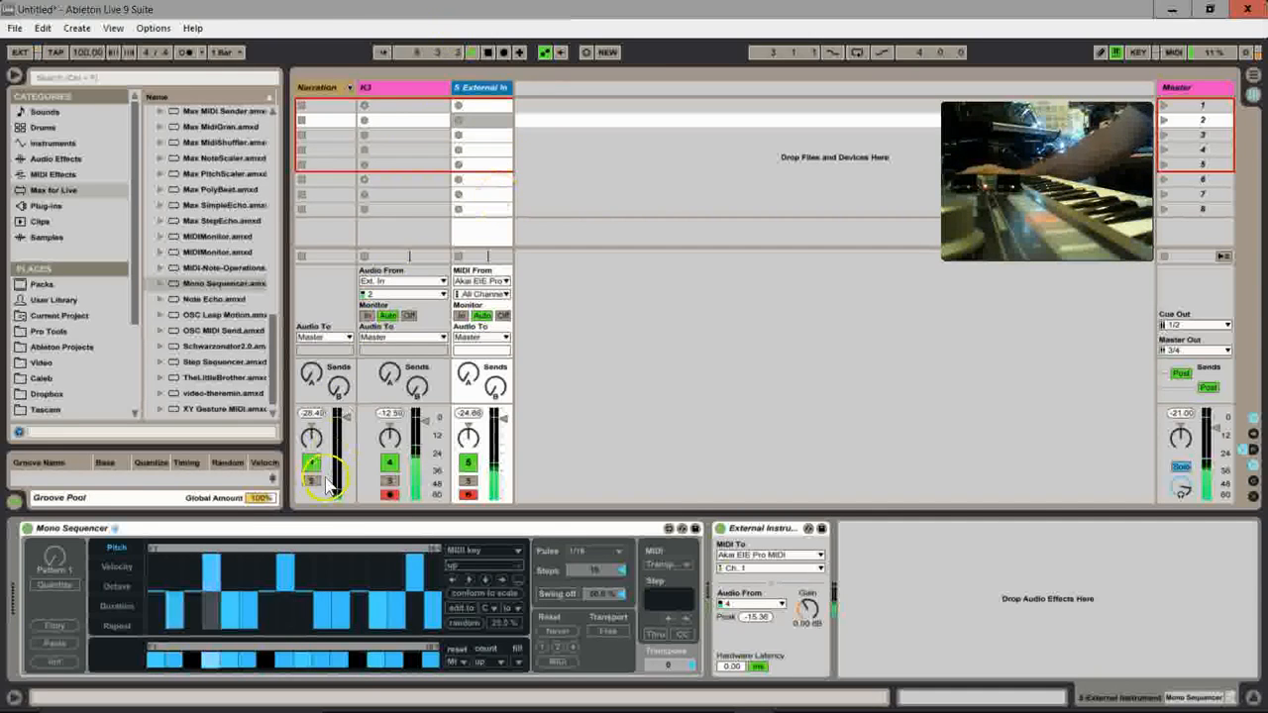
{"action": "mouse_move", "coordinate": [234, 595]}
{"action": "left_mouse_down"}
{"action": "mouse_move", "coordinate": [422, 592]}
{"action": "mouse_move", "coordinate": [331, 586]}
{"action": "mouse_move", "coordinate": [429, 626]}
{"action": "mouse_move", "coordinate": [261, 580]}
{"action": "mouse_move", "coordinate": [319, 568]}
{"action": "left_mouse_up"}
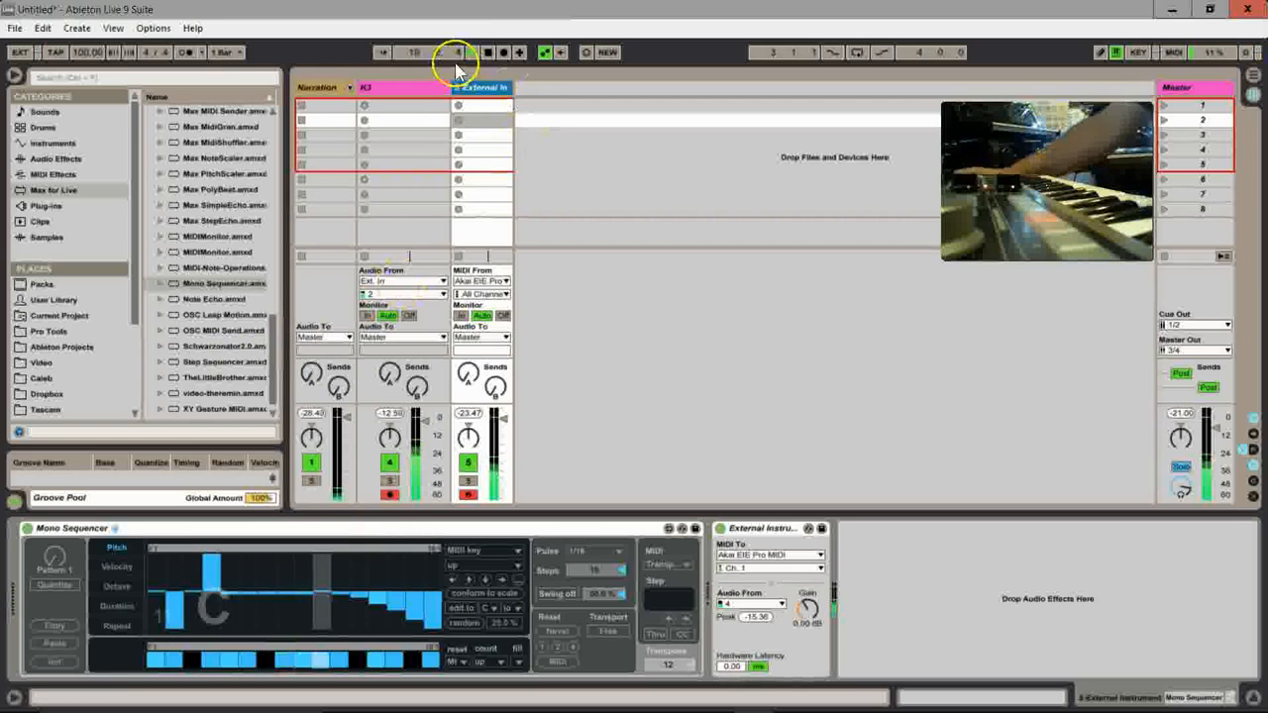
{"action": "mouse_move", "coordinate": [343, 594]}
{"action": "left_mouse_down"}
{"action": "mouse_move", "coordinate": [432, 587]}
{"action": "mouse_move", "coordinate": [226, 601]}
{"action": "mouse_move", "coordinate": [262, 606]}
{"action": "mouse_move", "coordinate": [246, 600]}
{"action": "left_mouse_up"}
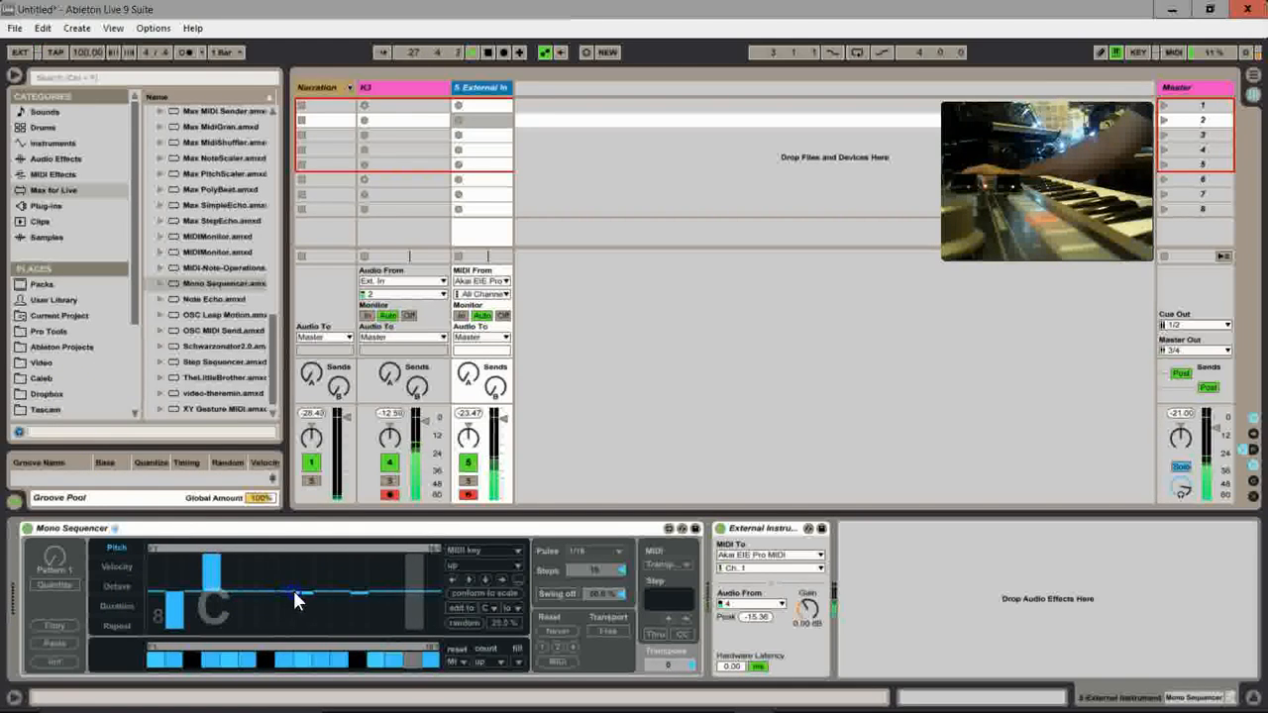
{"action": "mouse_move", "coordinate": [358, 598]}
{"action": "left_mouse_down"}
{"action": "mouse_move", "coordinate": [343, 625]}
{"action": "mouse_move", "coordinate": [359, 646]}
{"action": "left_mouse_up"}
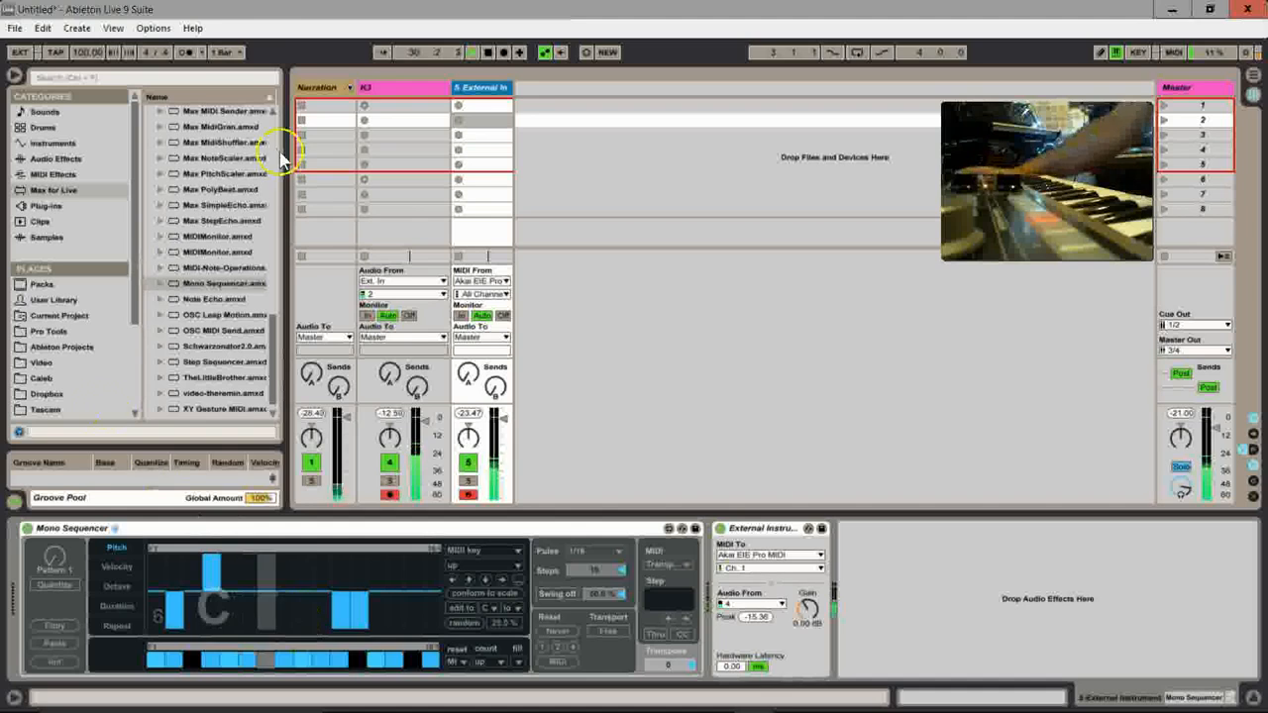
{"action": "left_click", "coordinate": [485, 56]}
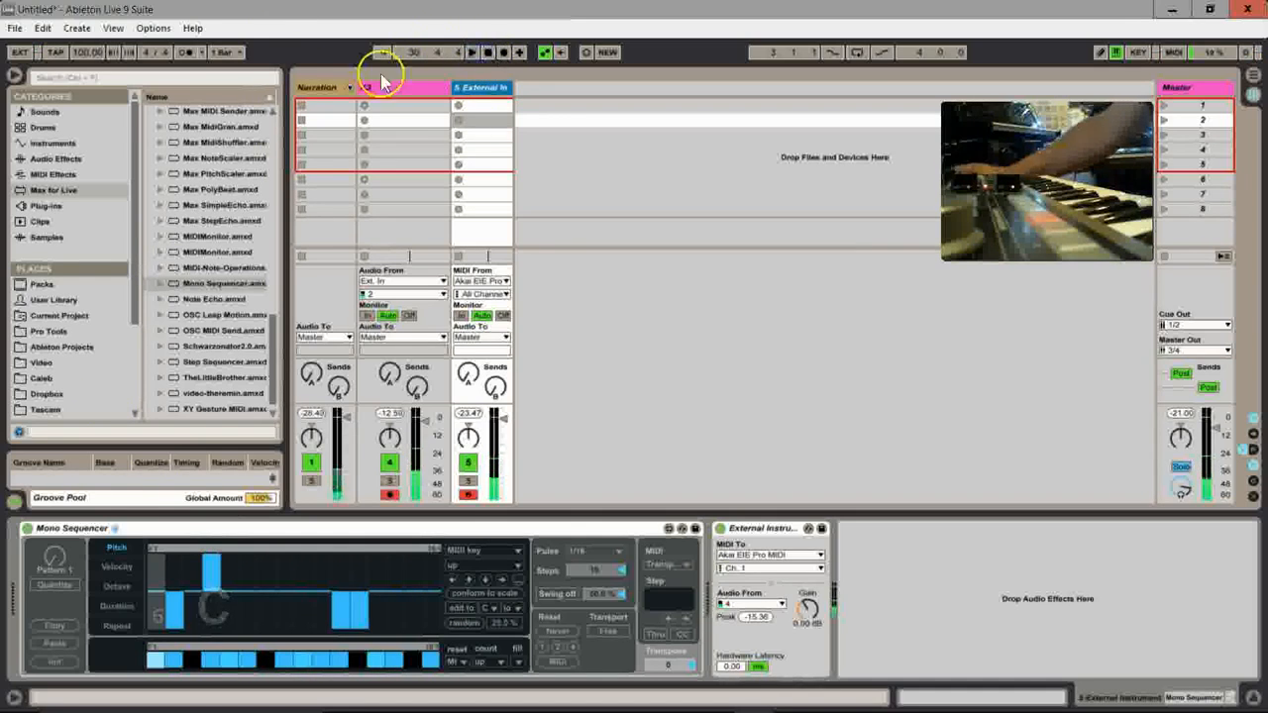